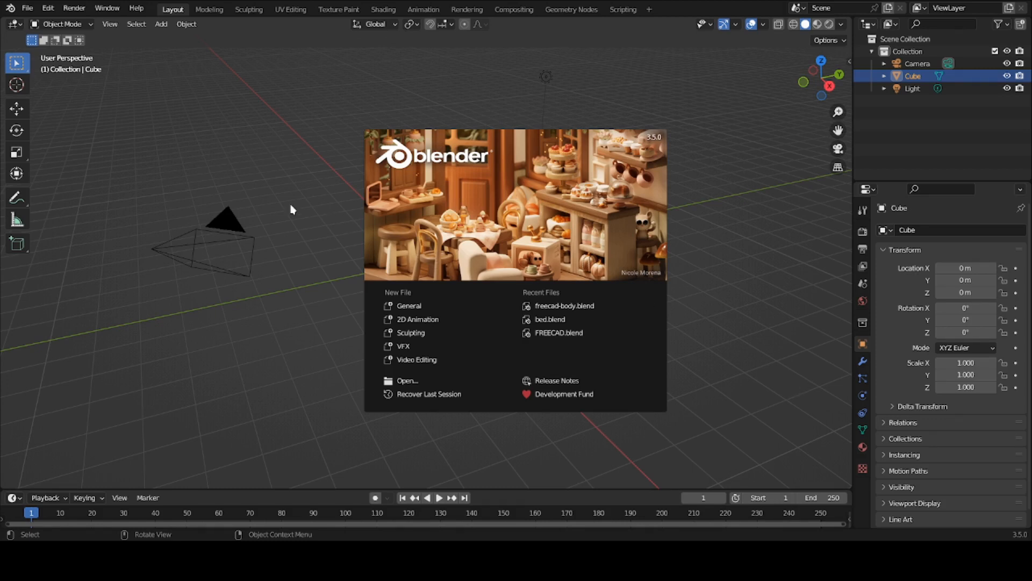
Add a plane mesh to the default scene and move it about 5.77 m along the X axis.
click(239, 177)
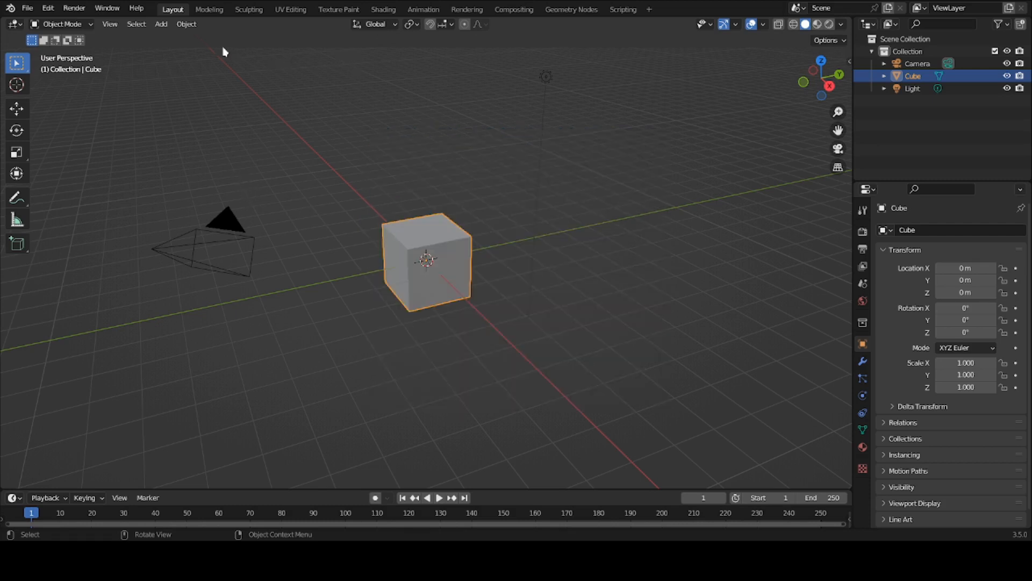
click(162, 26)
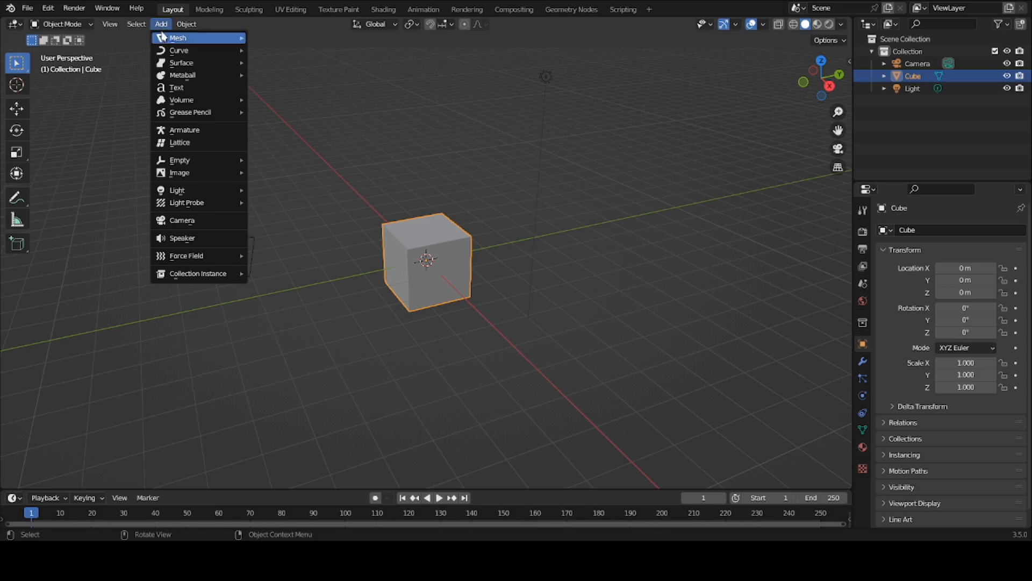
mouse_move(165, 37)
click(265, 41)
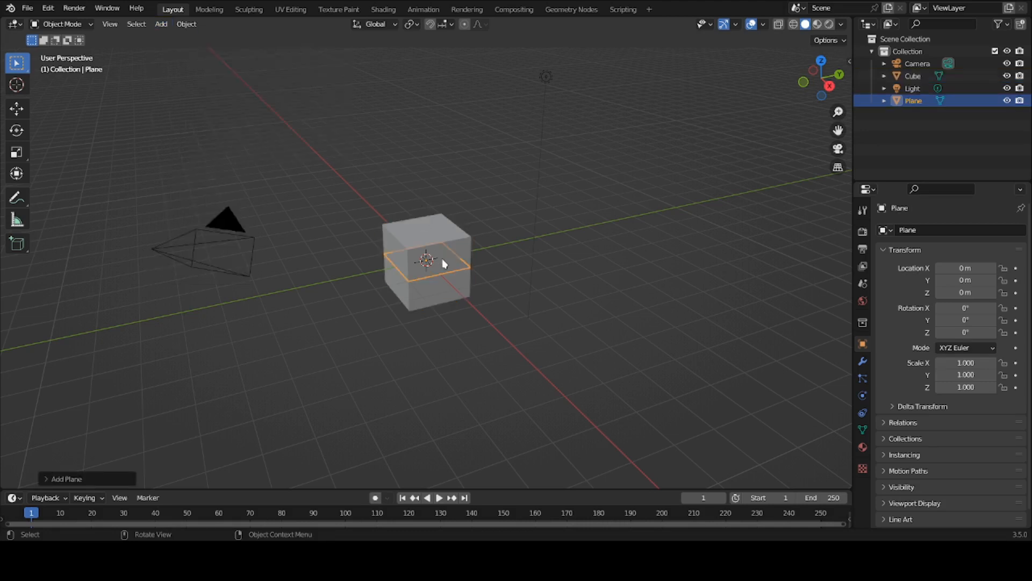
key(g)
key(x)
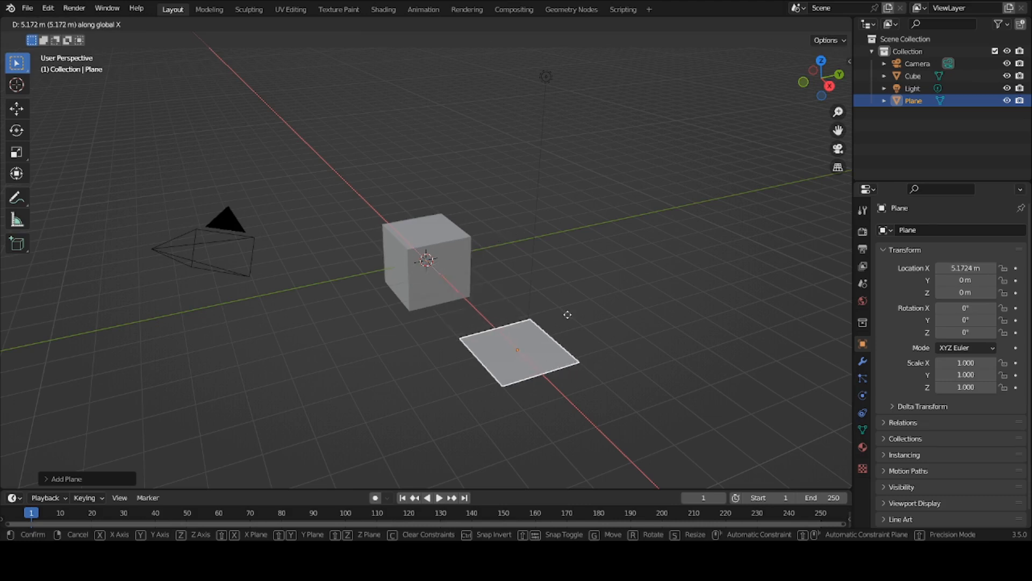
click(583, 333)
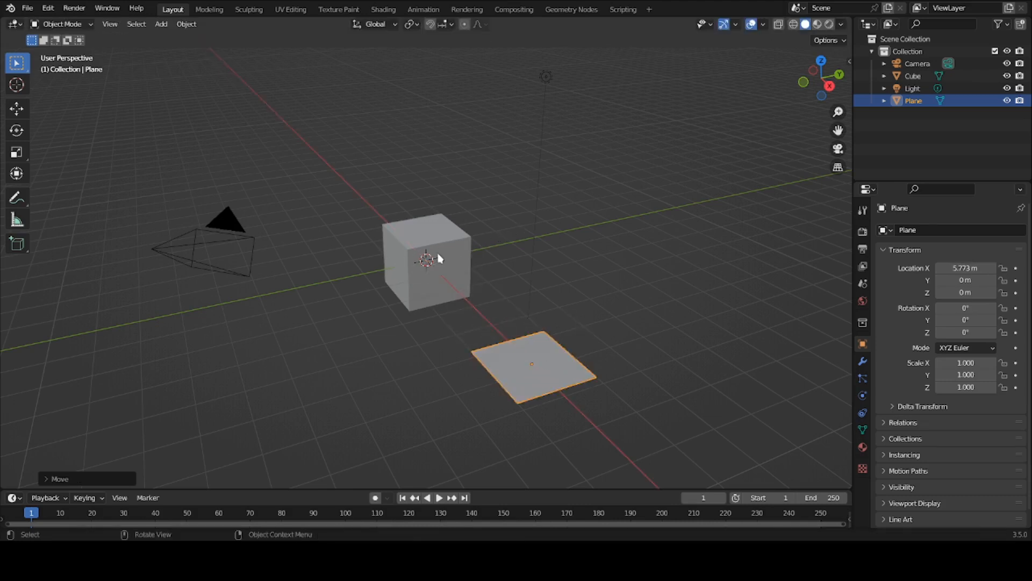
Add an ico sphere and move it about 5.8 m along the Y axis, away from the cube.
click(156, 27)
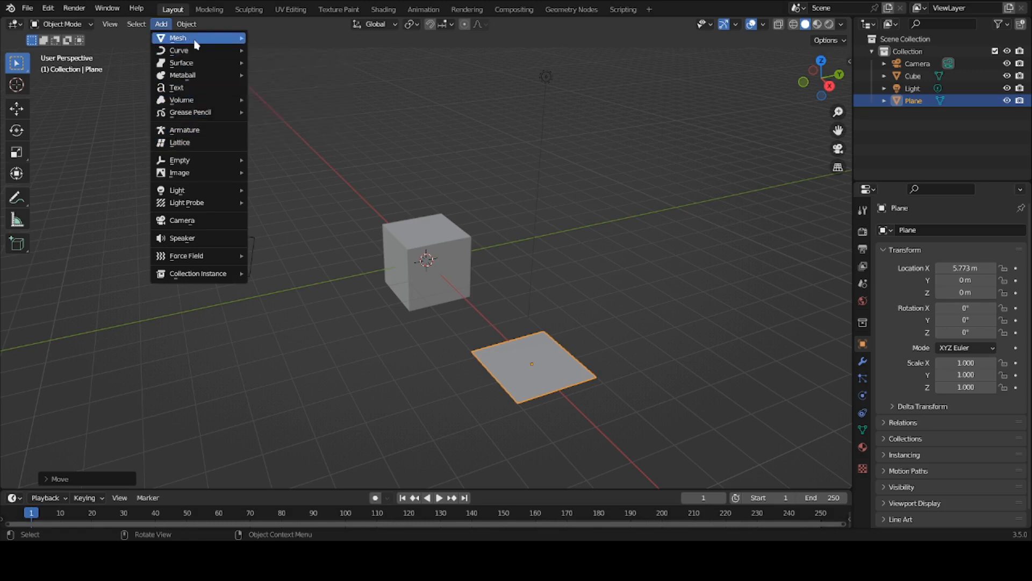
mouse_move(197, 42)
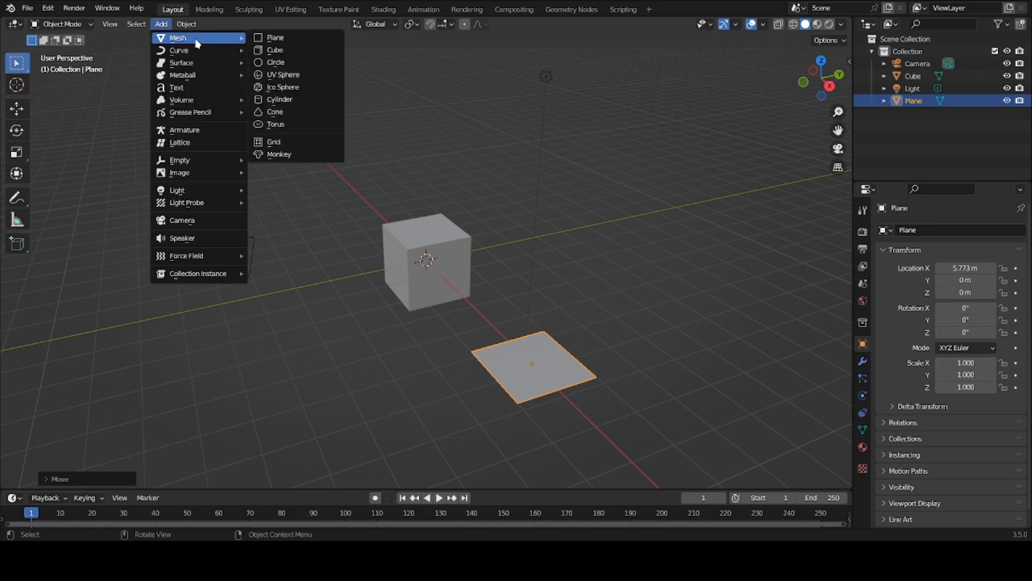
click(286, 87)
key(g)
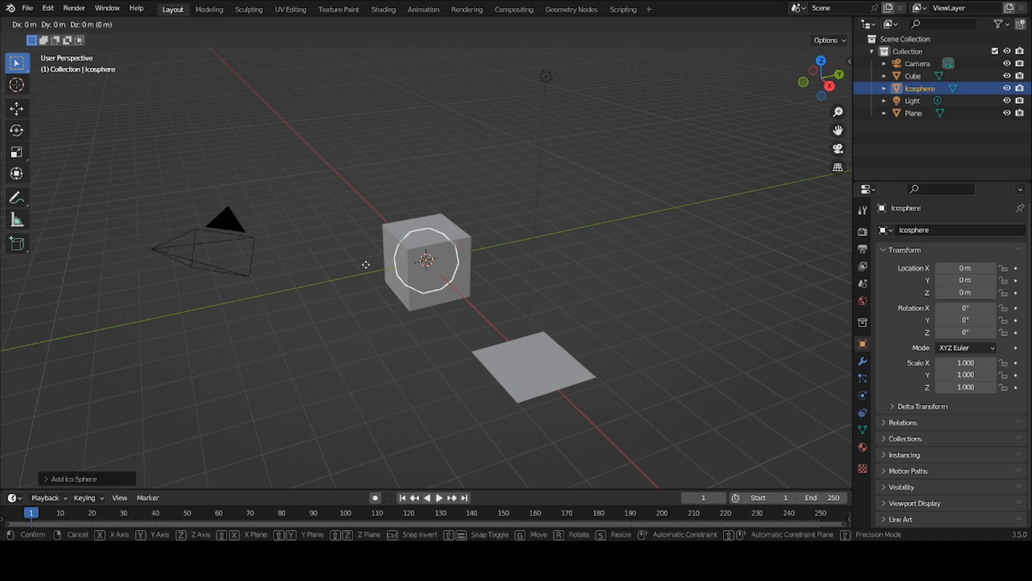
key(y)
click(522, 237)
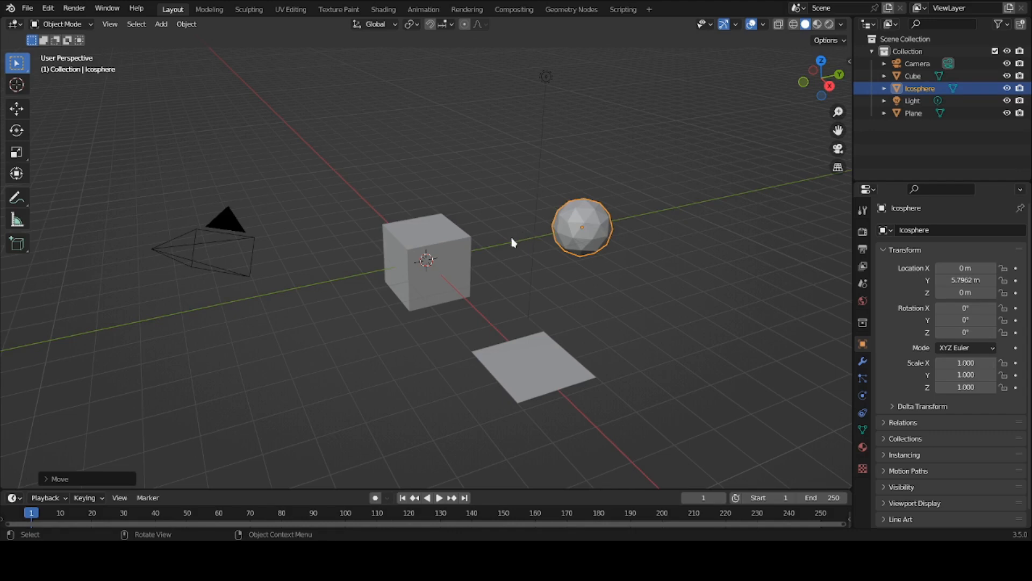
Try to move the cube and the icosphere together as one selection.
shift+click(458, 235)
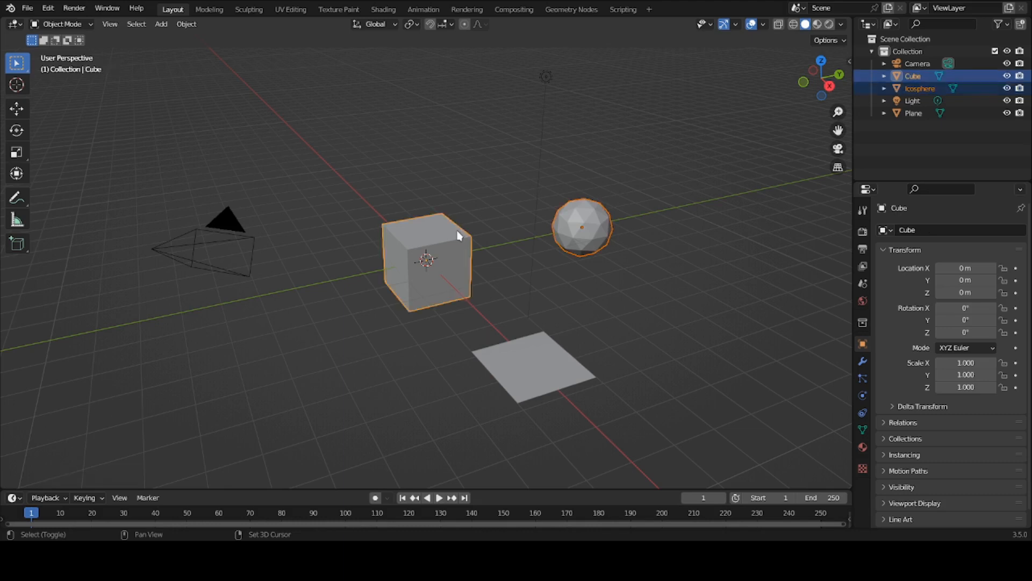
key(g)
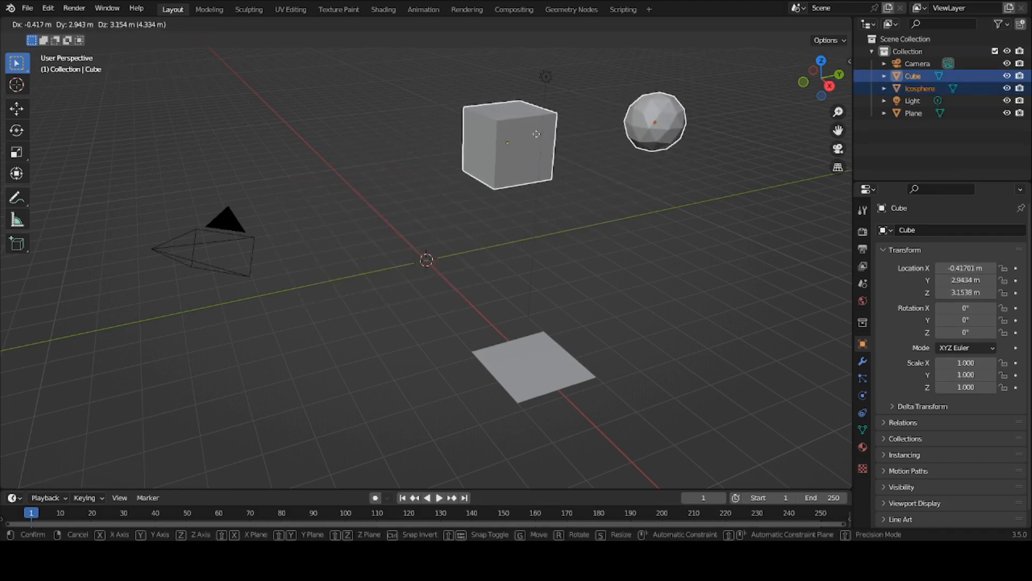
key(Escape)
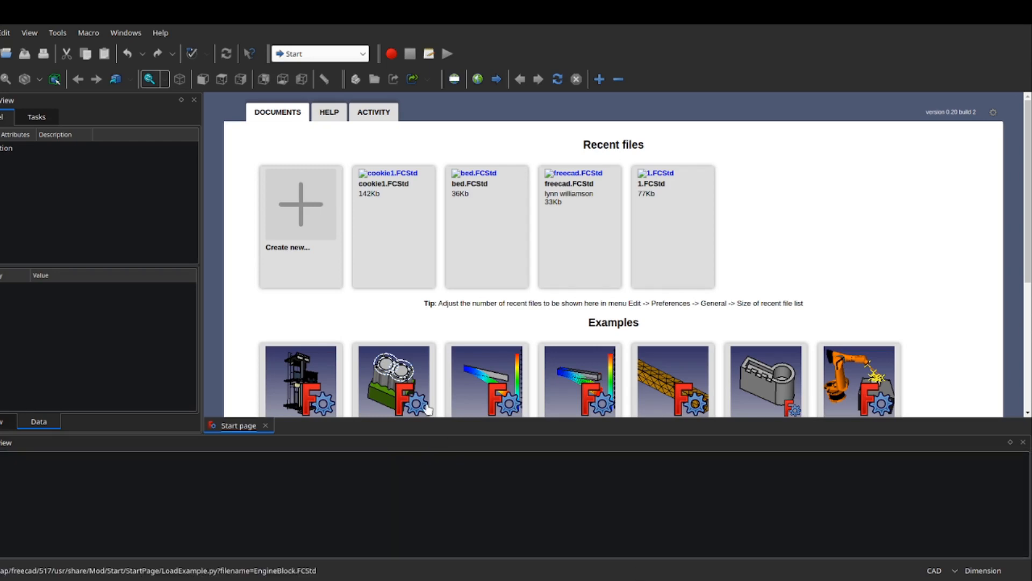
In FreeCAD, create a new document in the Part workbench and add a cube, cylinder, sphere and torus.
click(285, 228)
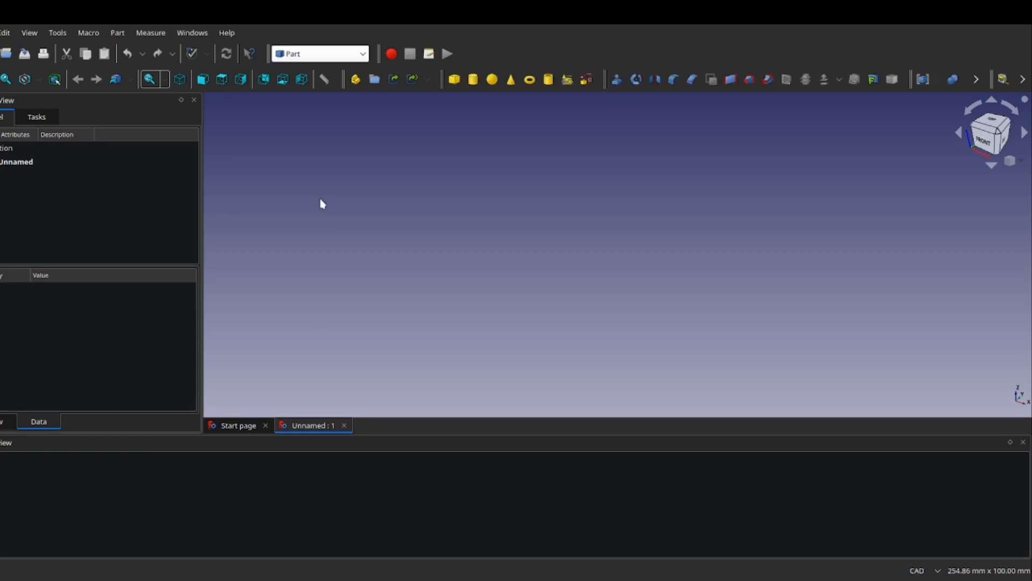
click(454, 79)
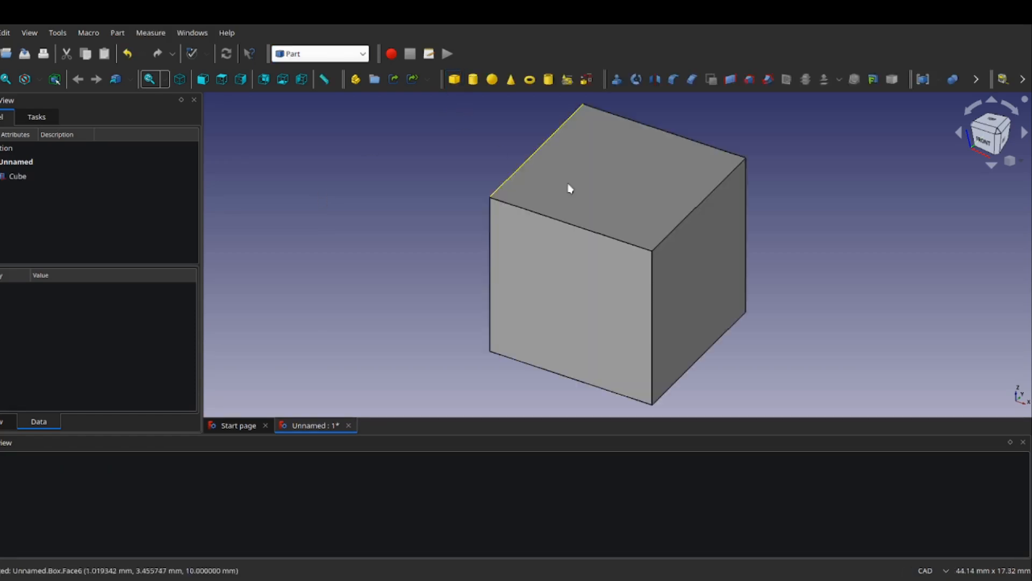
middle_drag(598, 195, 412, 199)
click(473, 80)
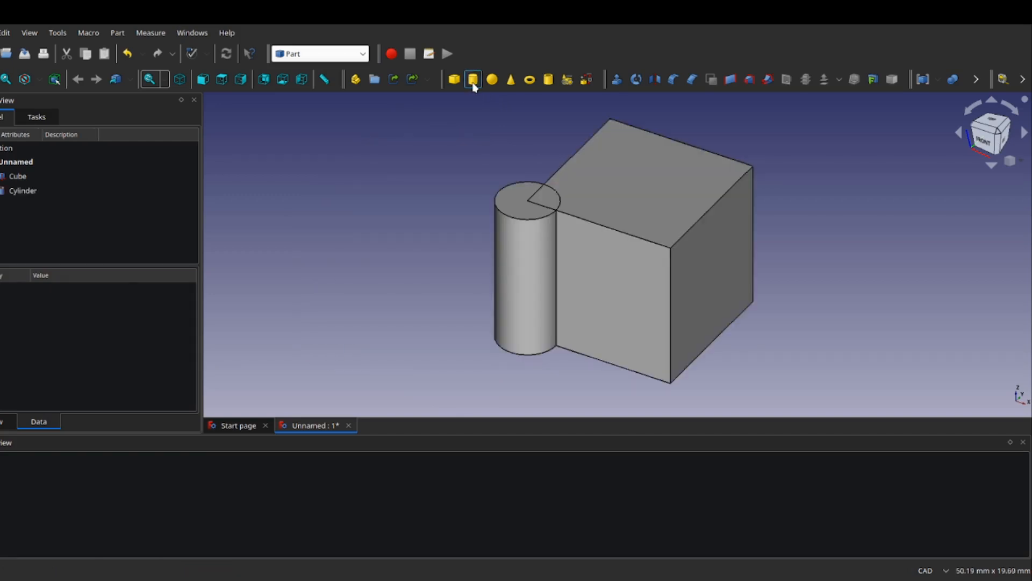
click(492, 81)
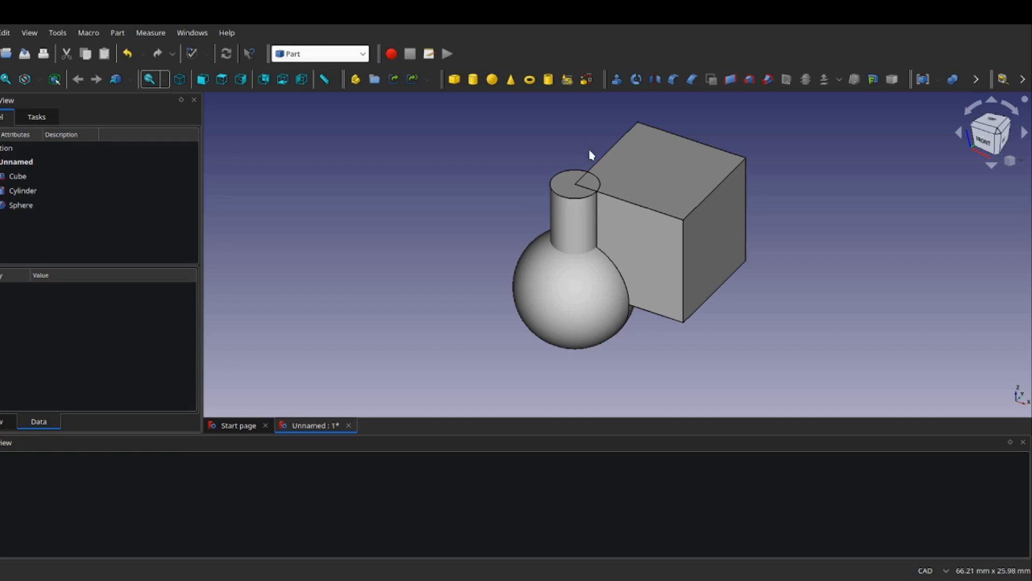
click(530, 81)
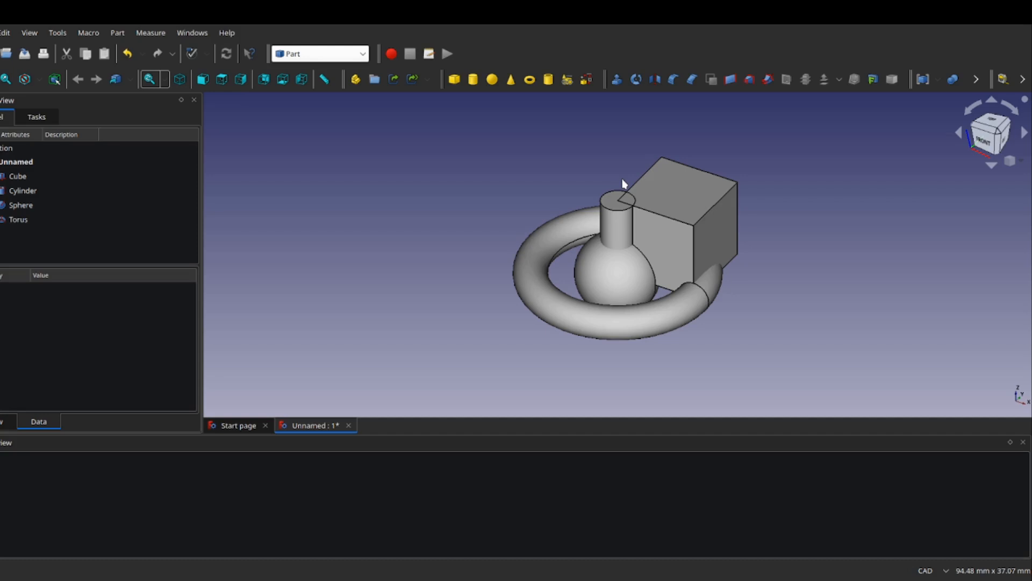
Transform the torus to X -23 mm and Y -14 mm, clear of the other solids.
click(551, 286)
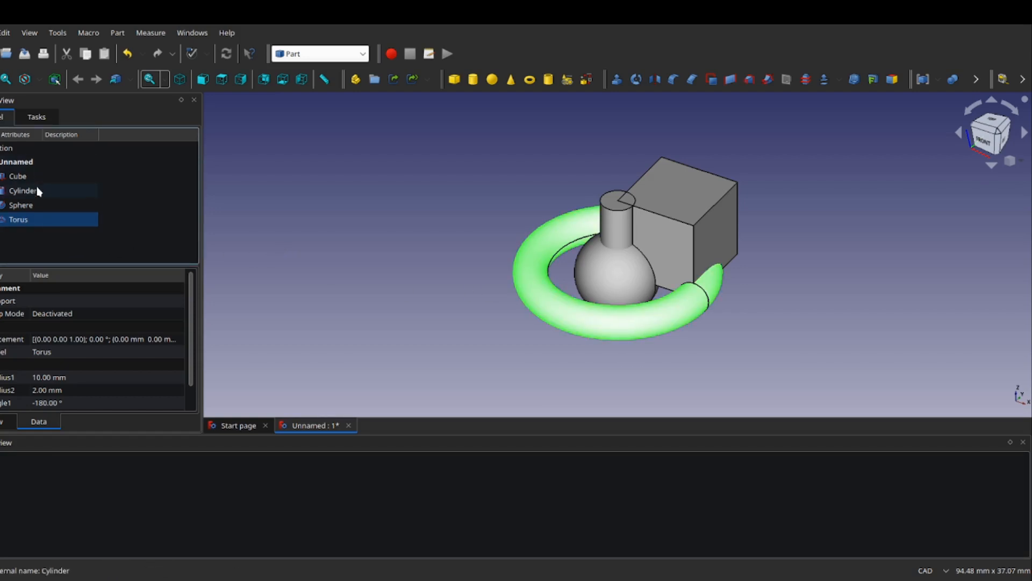
right_click(25, 225)
click(41, 34)
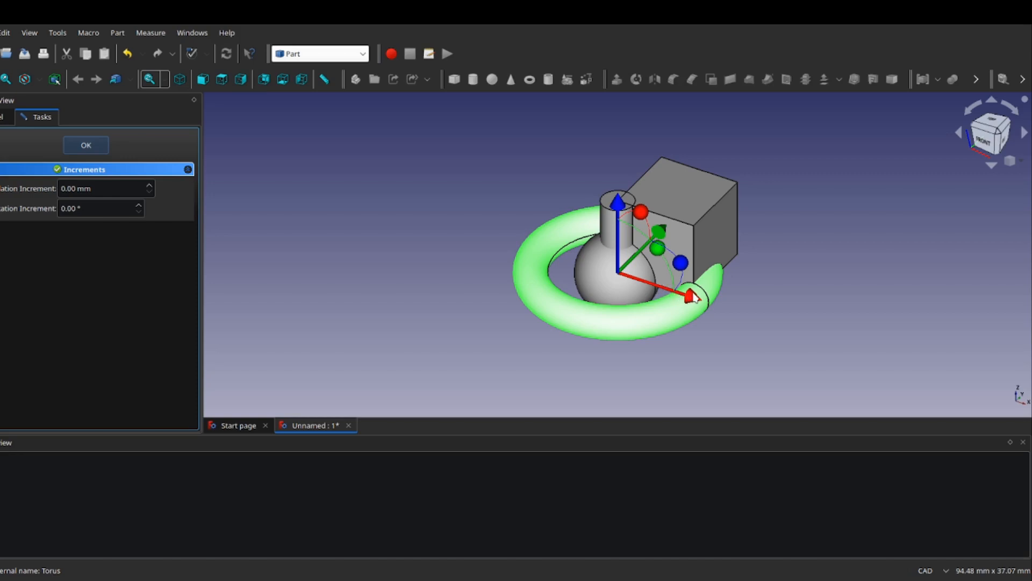
drag(694, 298, 518, 237)
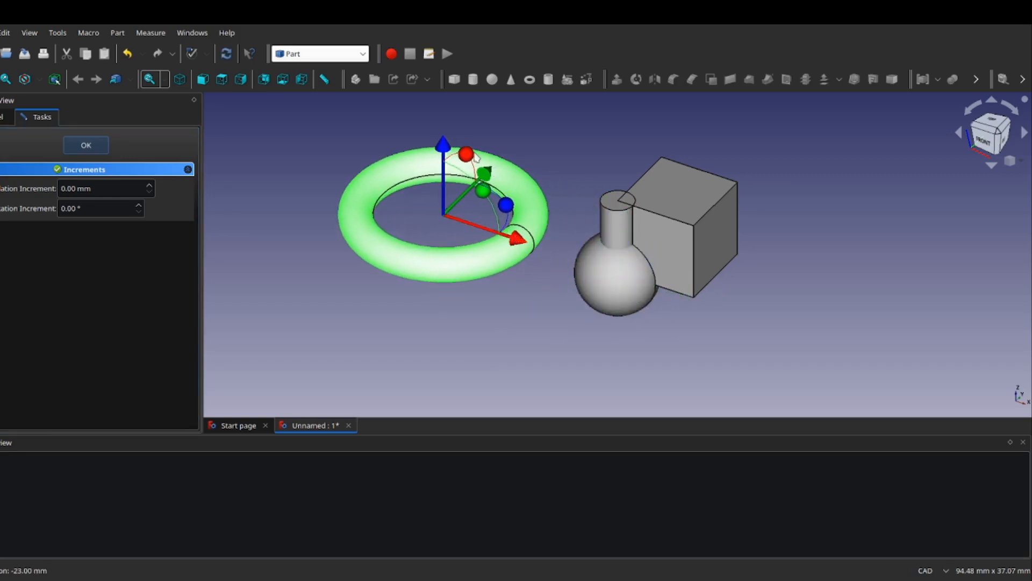
drag(483, 174, 438, 252)
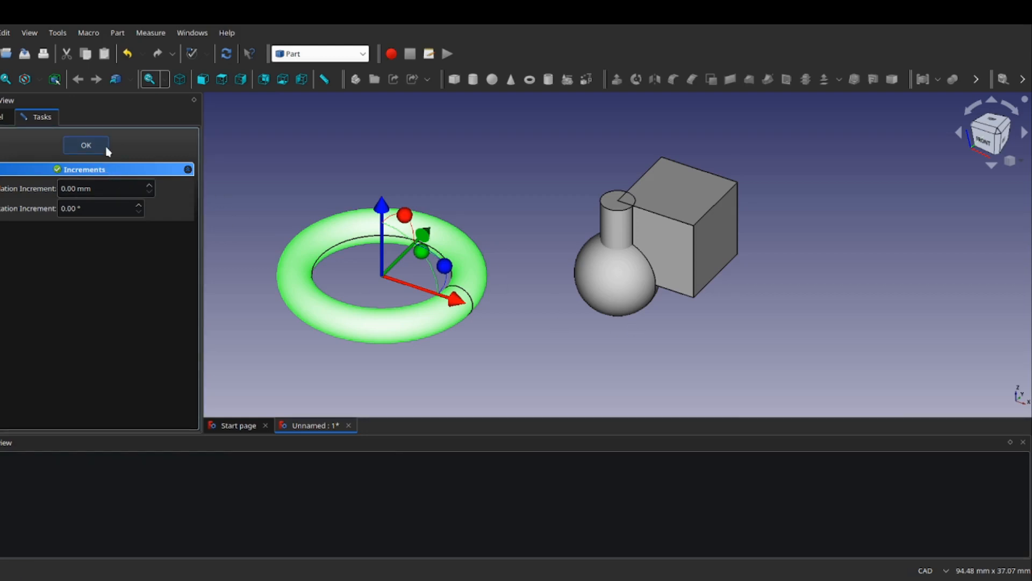
click(86, 146)
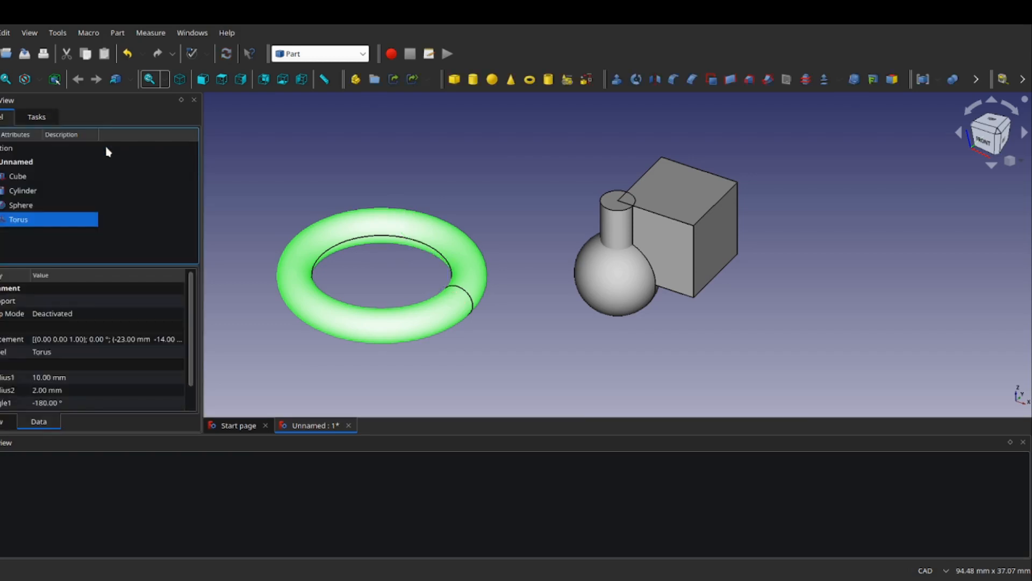
Transform the sphere 24 mm along the positive X axis, away from the cylinder and cube.
click(638, 275)
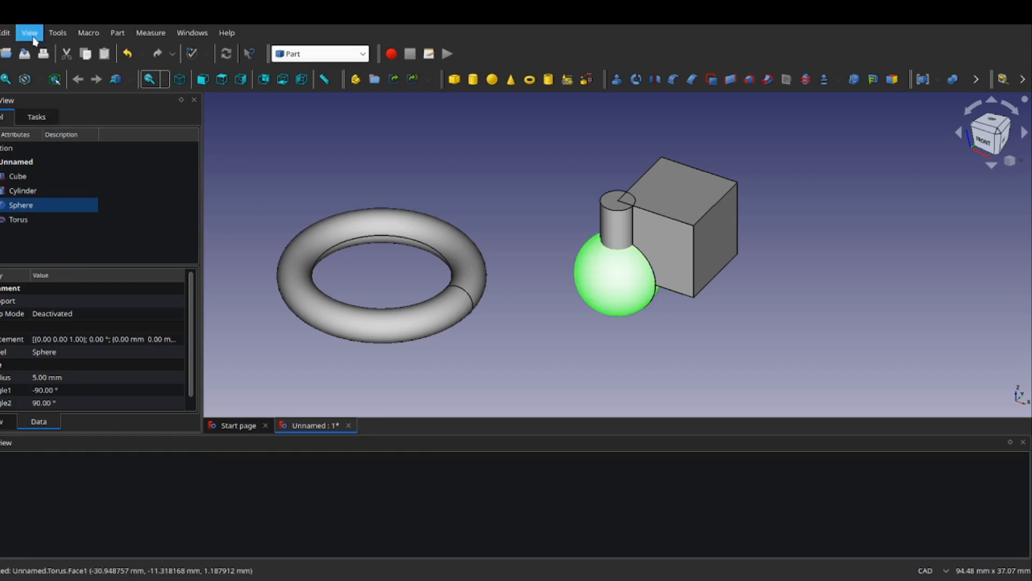
click(28, 244)
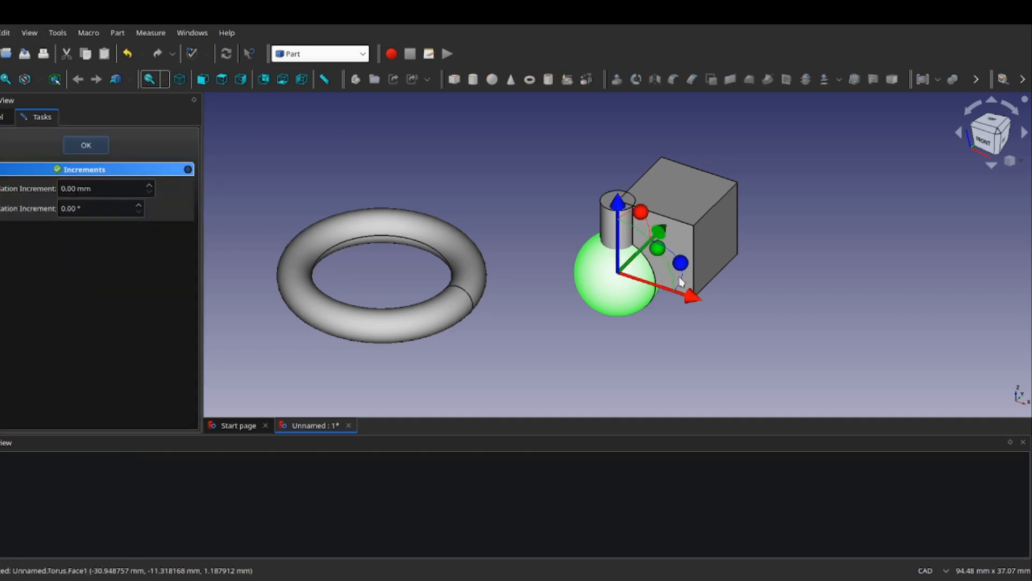
drag(696, 296, 880, 359)
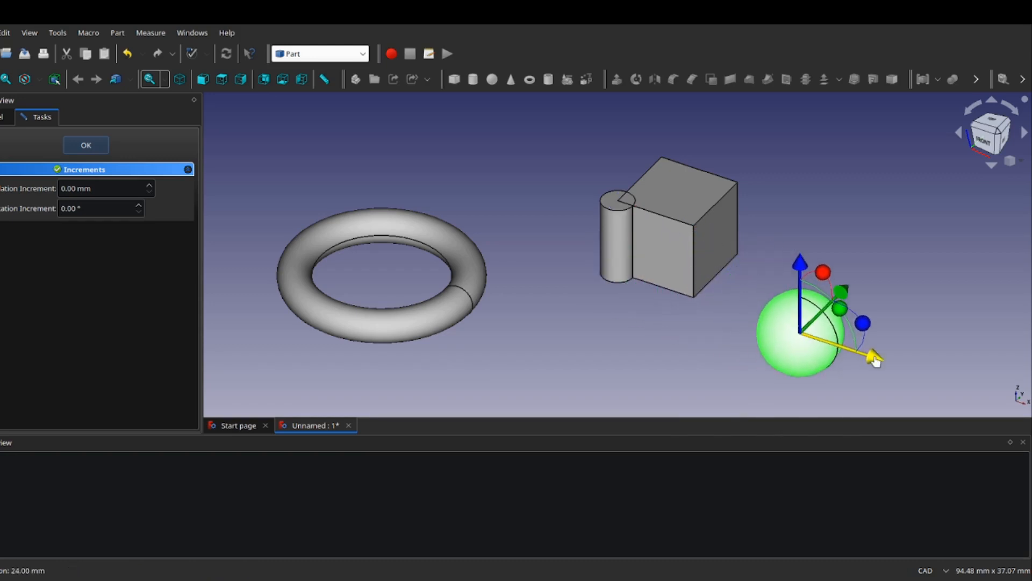
click(98, 150)
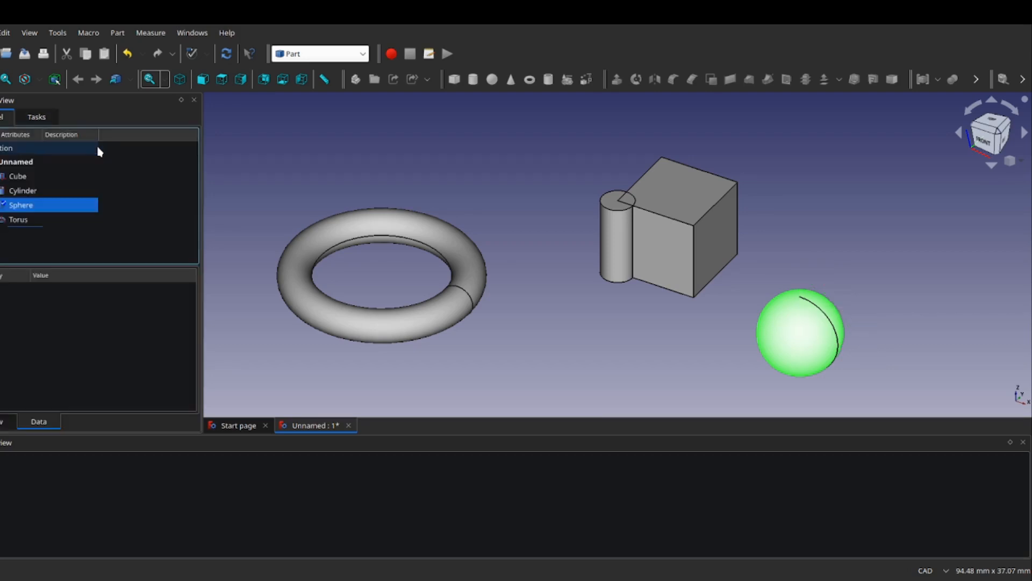
Transform the cylinder along the negative Y axis until it stands apart from the cube.
click(613, 237)
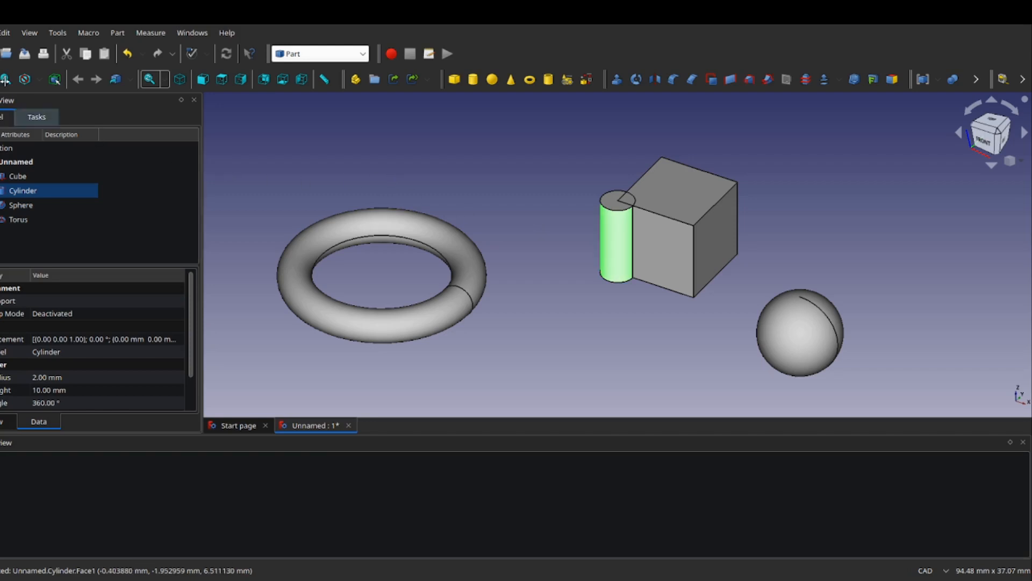
click(11, 33)
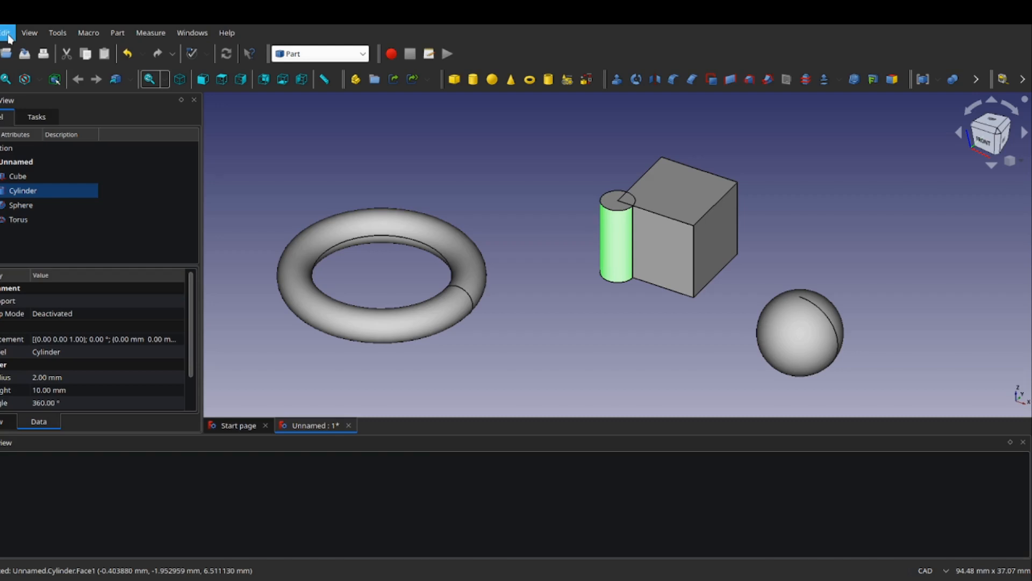
click(50, 242)
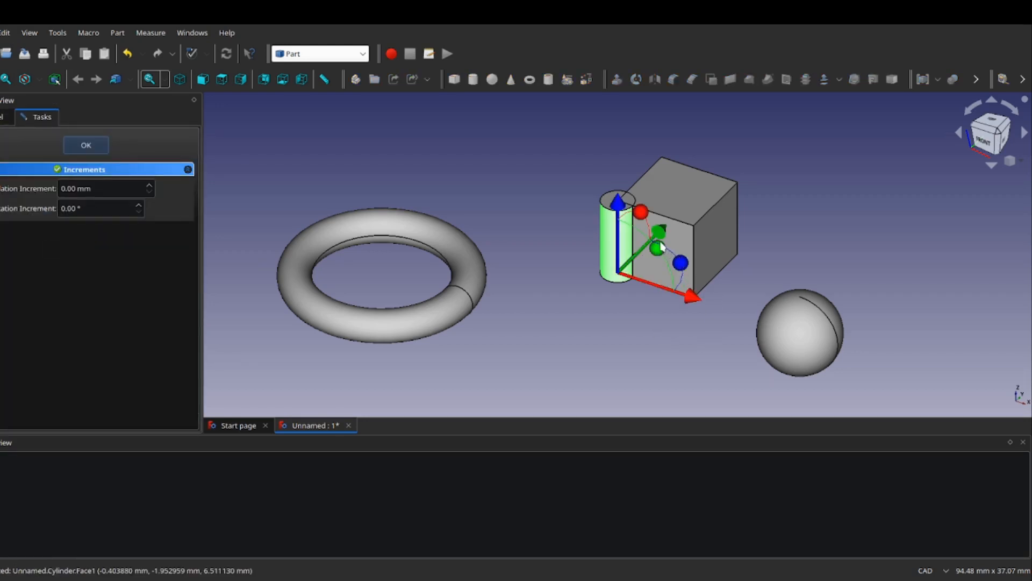
drag(659, 233, 616, 355)
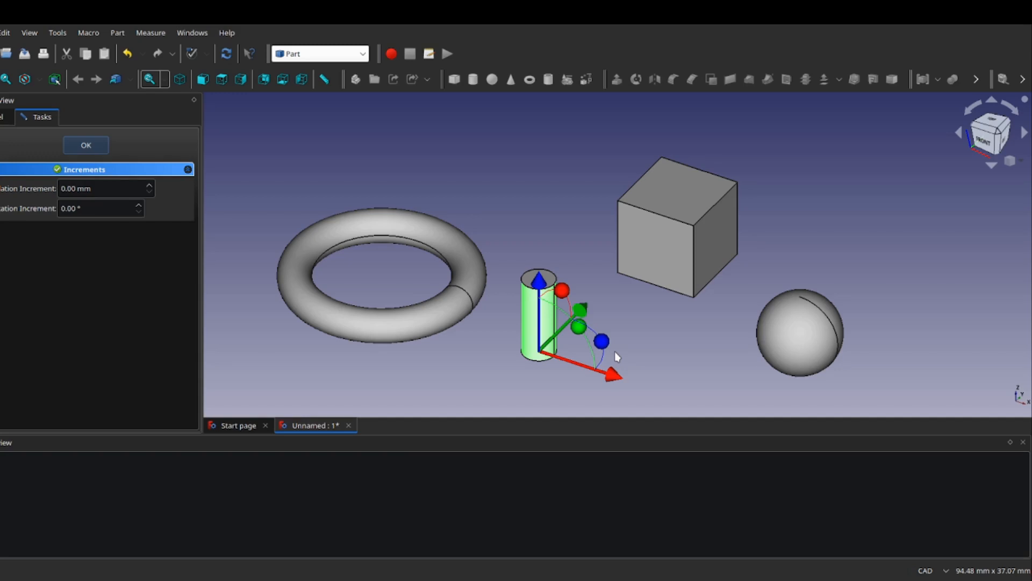
Replace the primitives document with a new Part Design document and start a sketch on the XZ base plane.
click(349, 426)
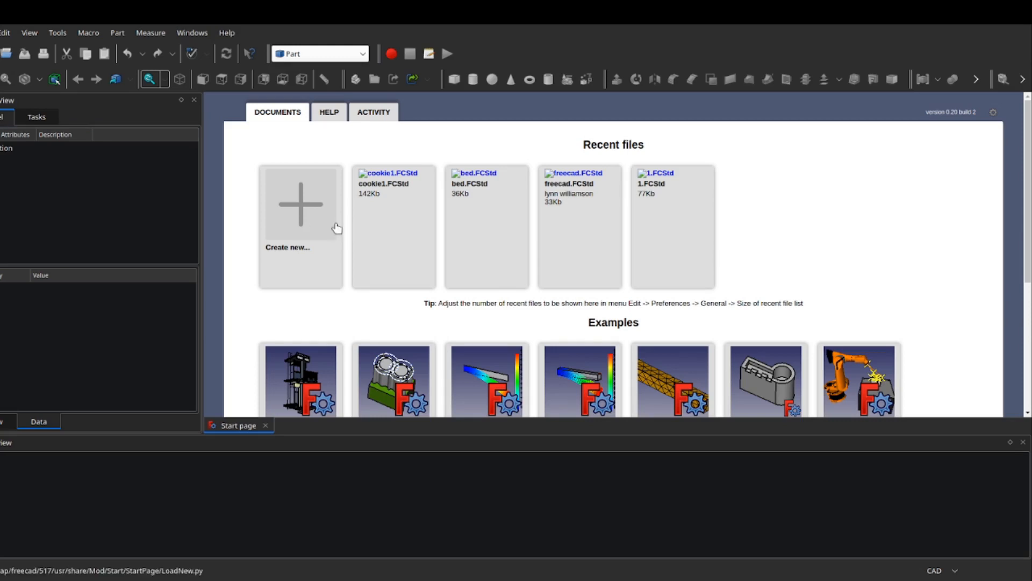
click(309, 227)
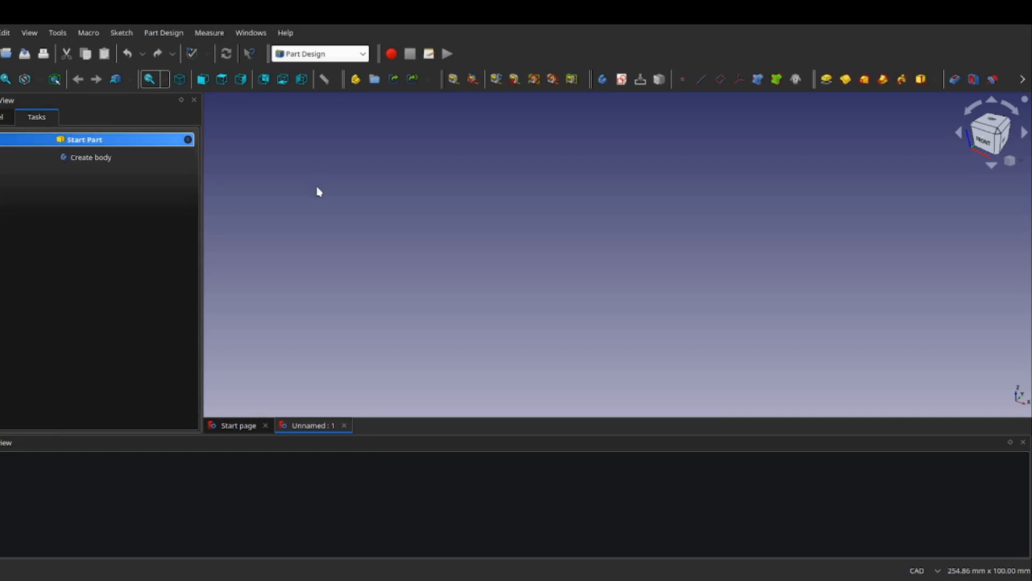
click(621, 81)
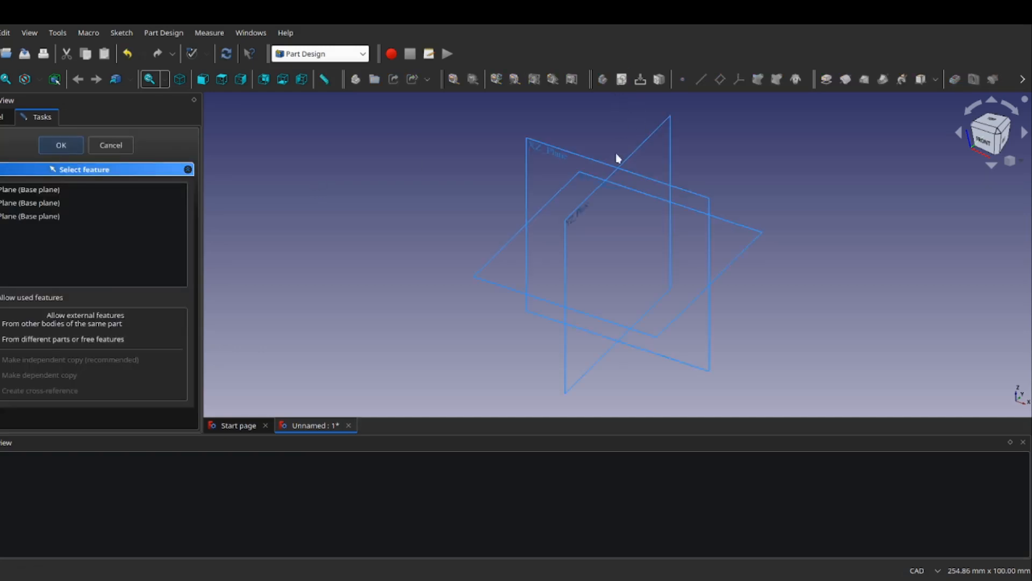
click(561, 153)
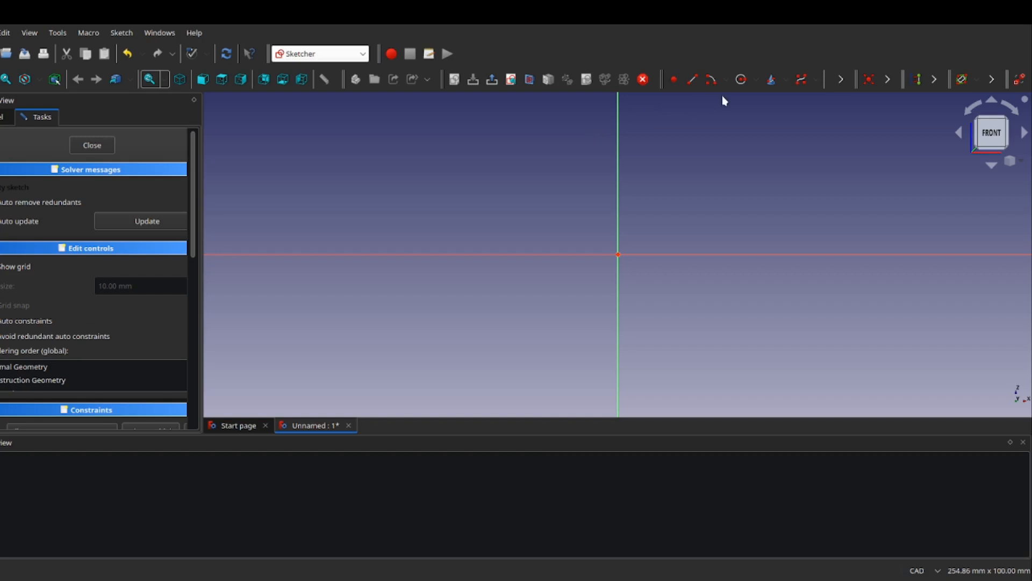
Sketch a regular hexagon centred on the origin with one corner at about (26, -13) mm and pad it 10 mm.
click(841, 79)
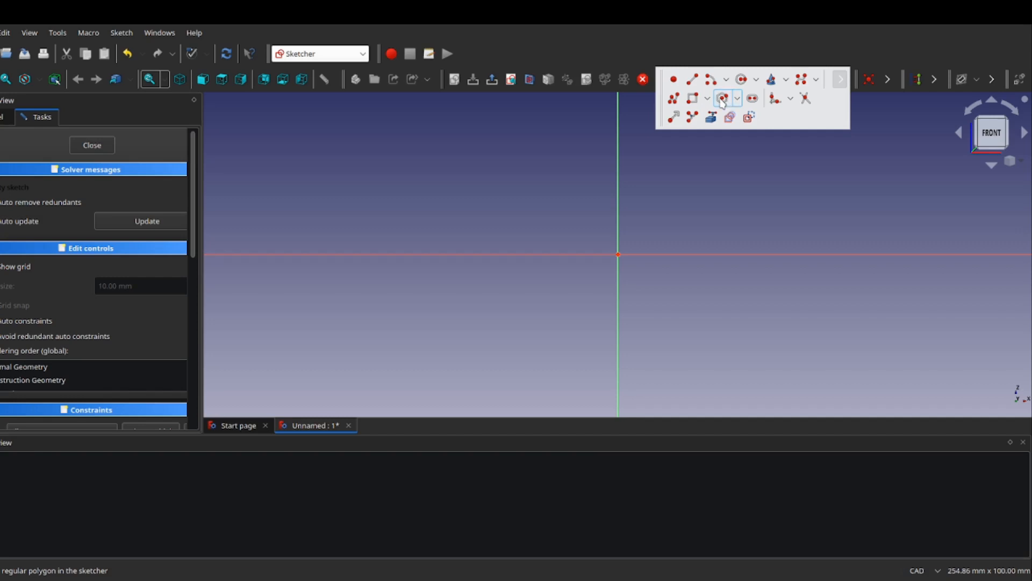
click(722, 101)
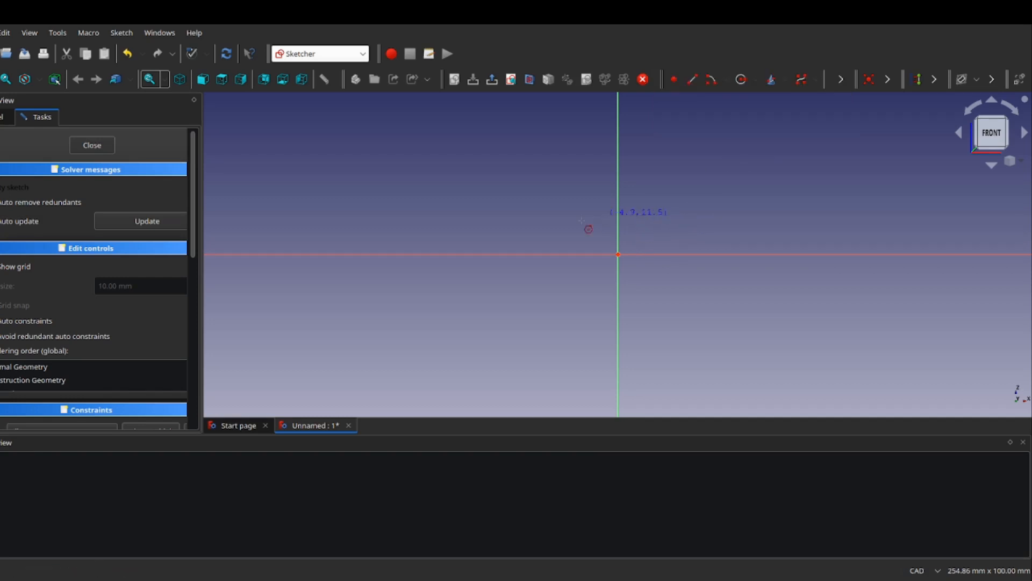
click(619, 254)
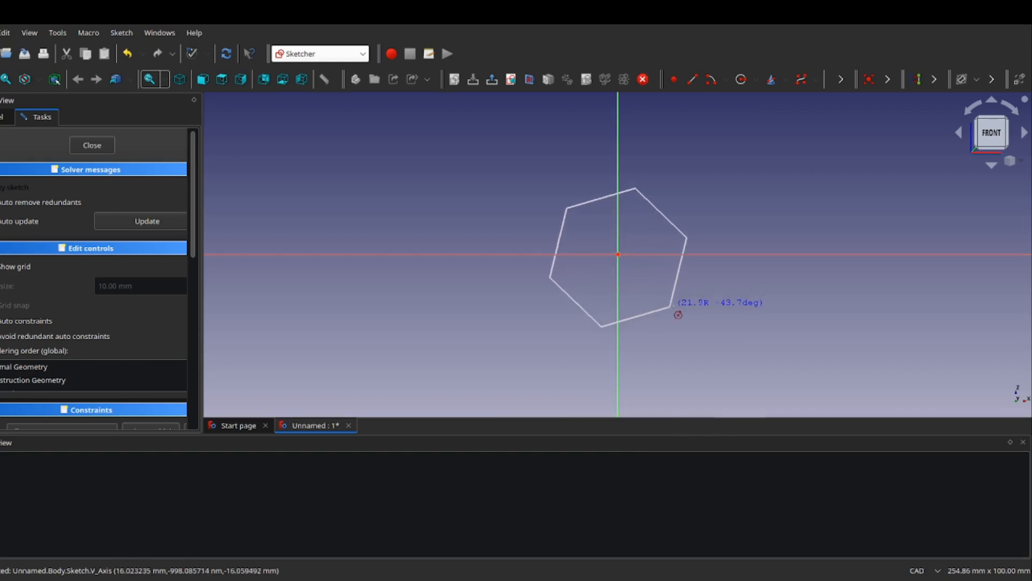
click(702, 295)
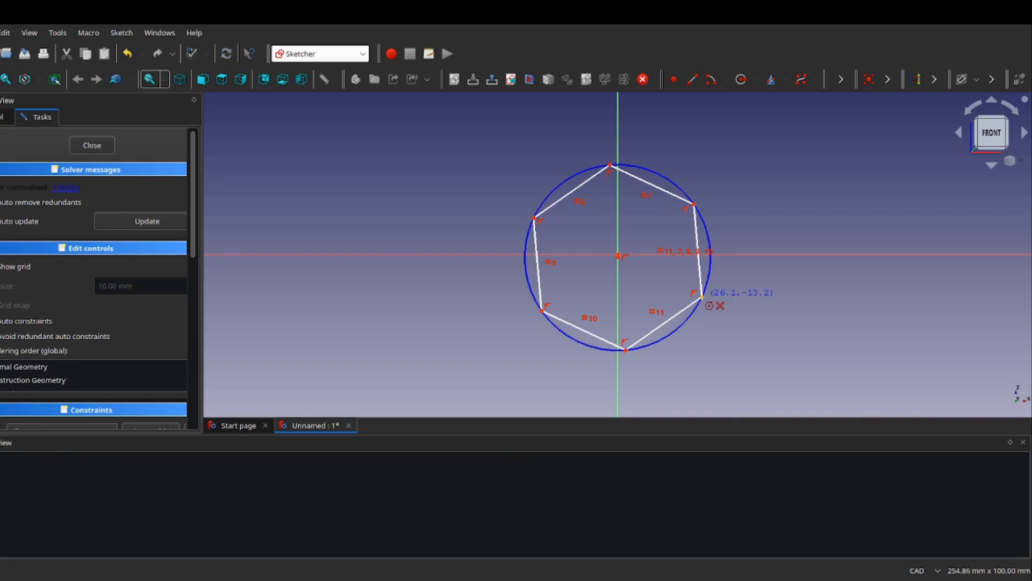
click(113, 152)
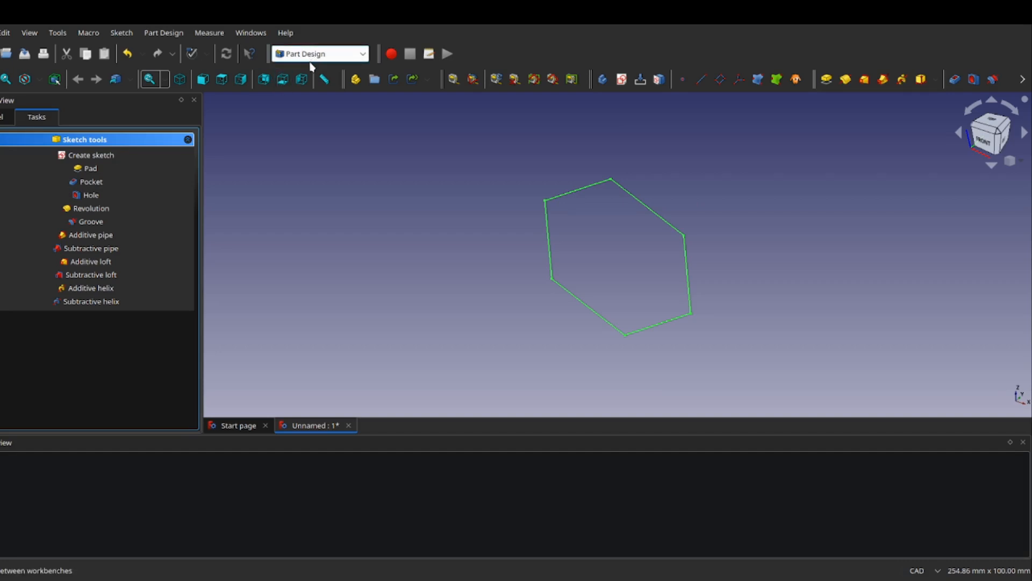
click(827, 79)
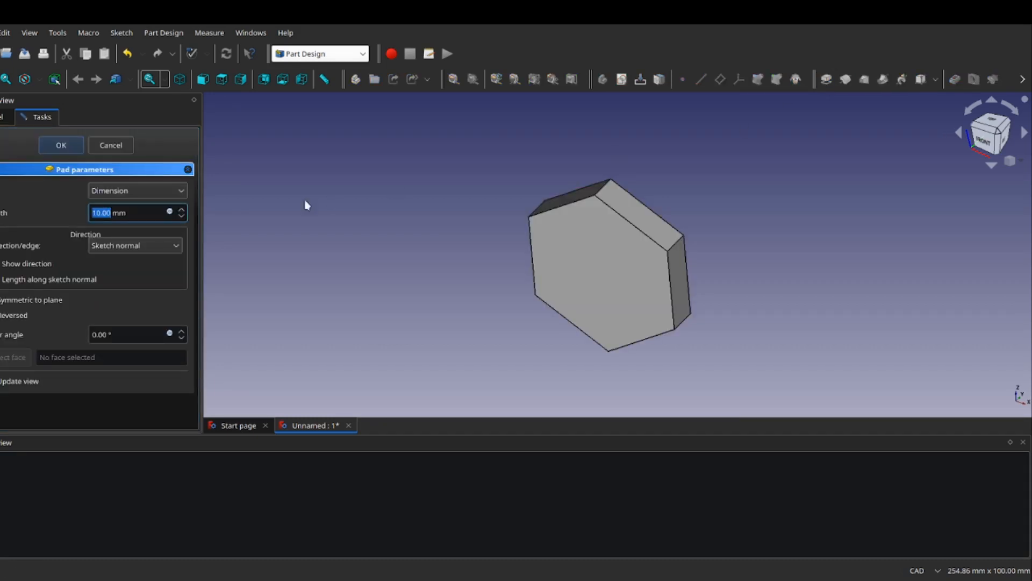
click(44, 145)
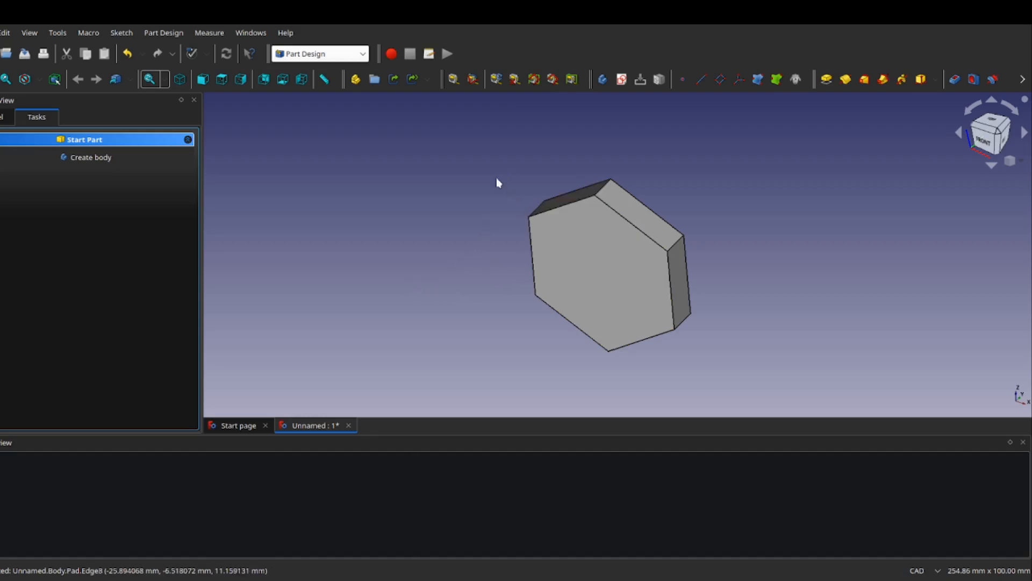
Reopen the hexagon pad's parameters and reduce its length to 3 mm.
click(5, 117)
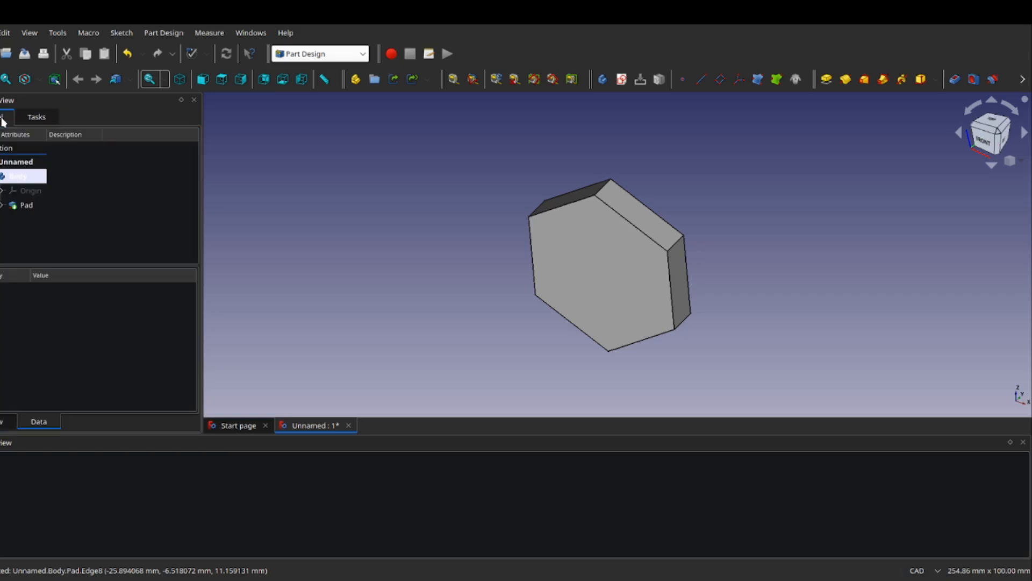
click(13, 163)
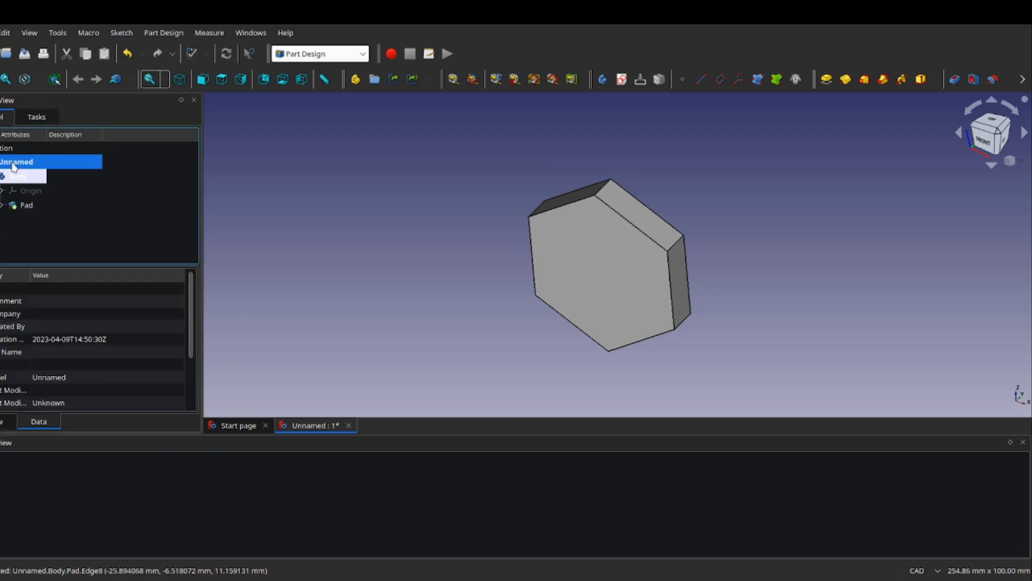
click(34, 207)
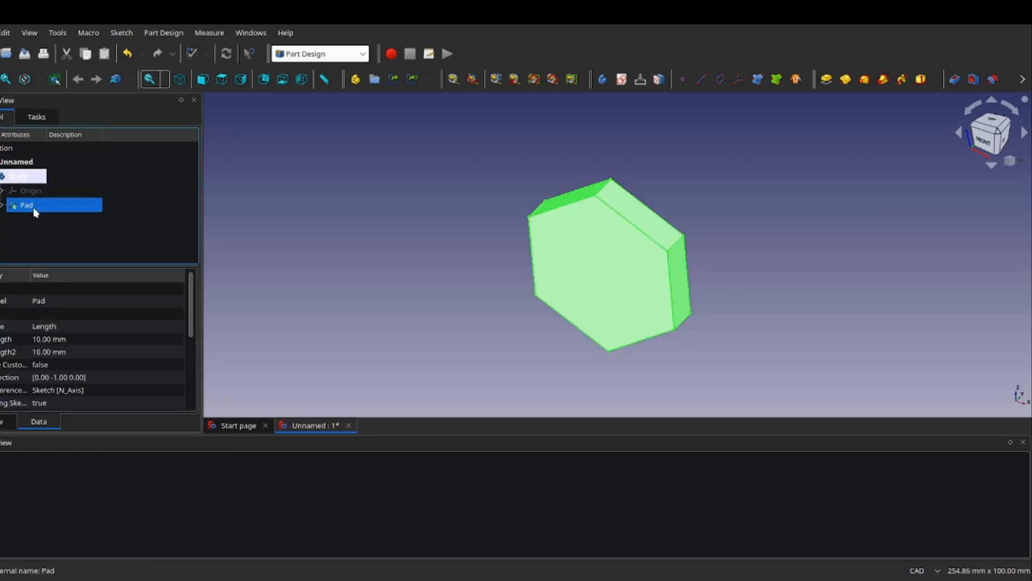
double_click(34, 207)
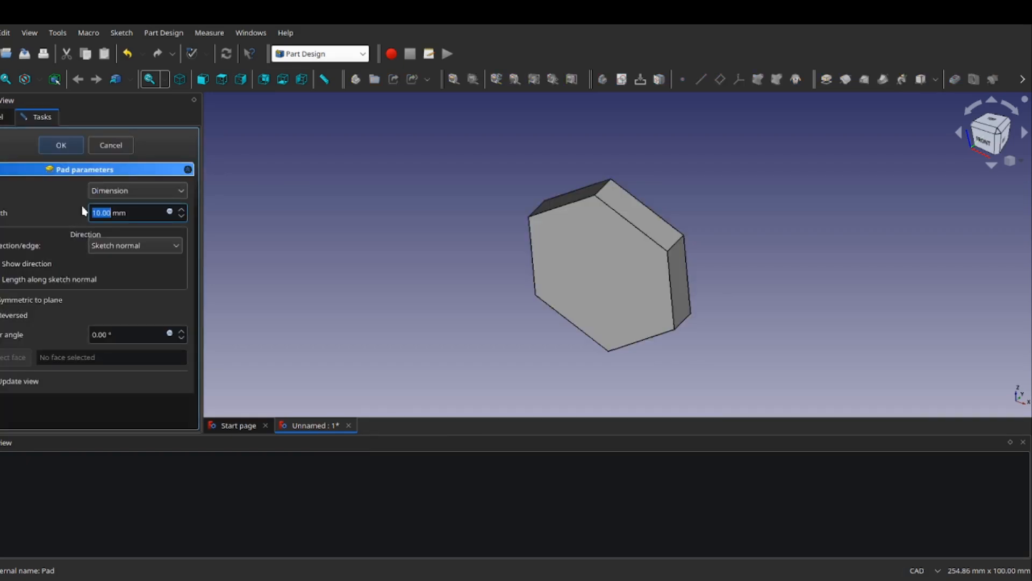
click(185, 216)
click(185, 216)
click(186, 216)
click(185, 216)
click(185, 216)
click(185, 217)
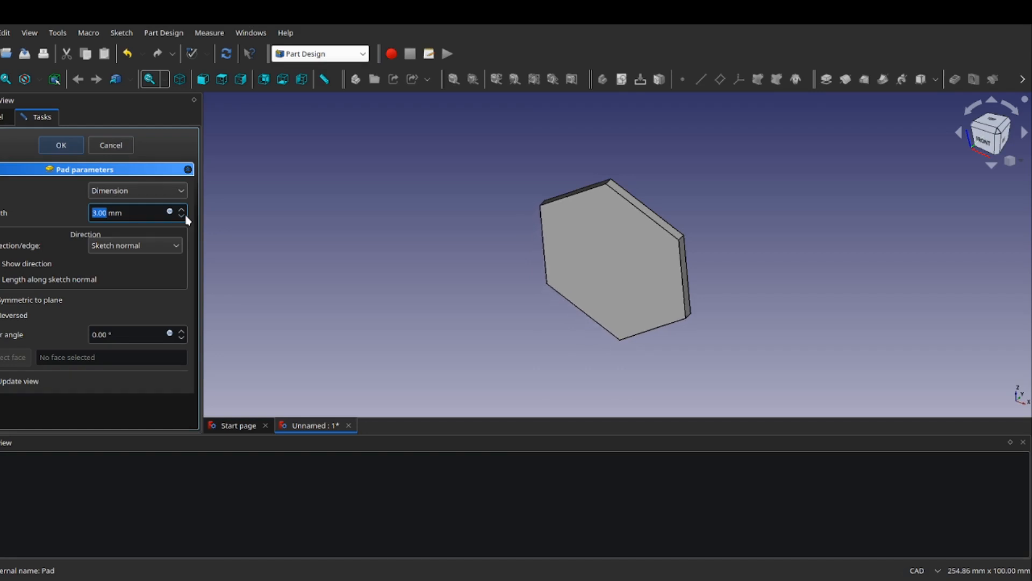
Set the hexagon pad's length back to 10 mm and accept the edit.
click(183, 210)
click(182, 210)
click(183, 210)
click(183, 210)
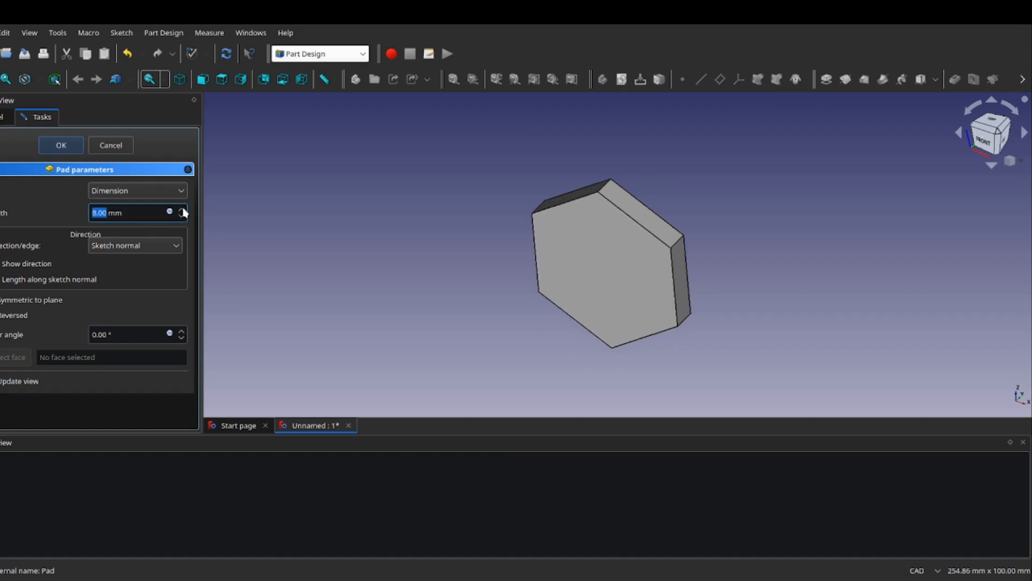
click(182, 210)
click(183, 210)
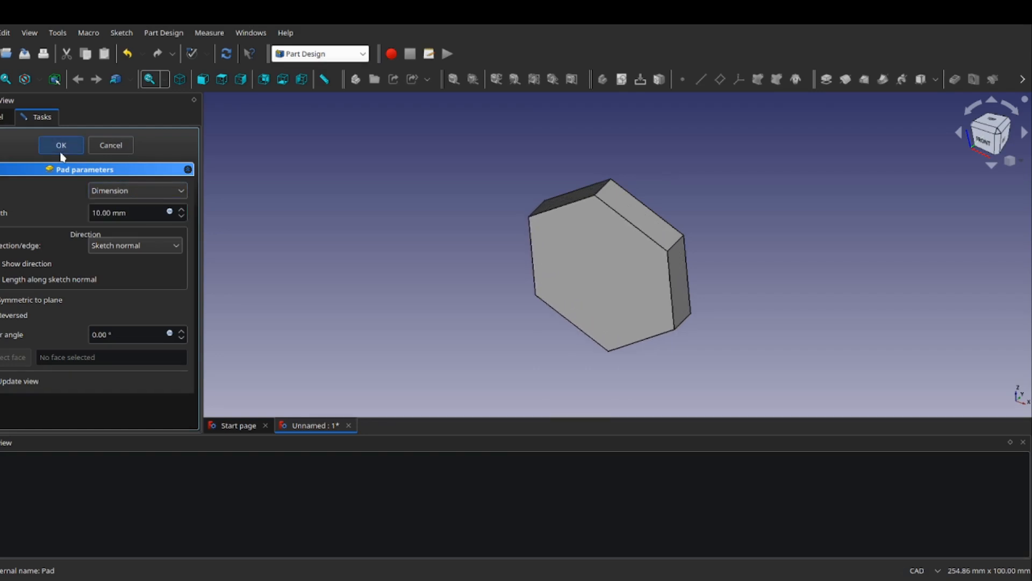
click(61, 149)
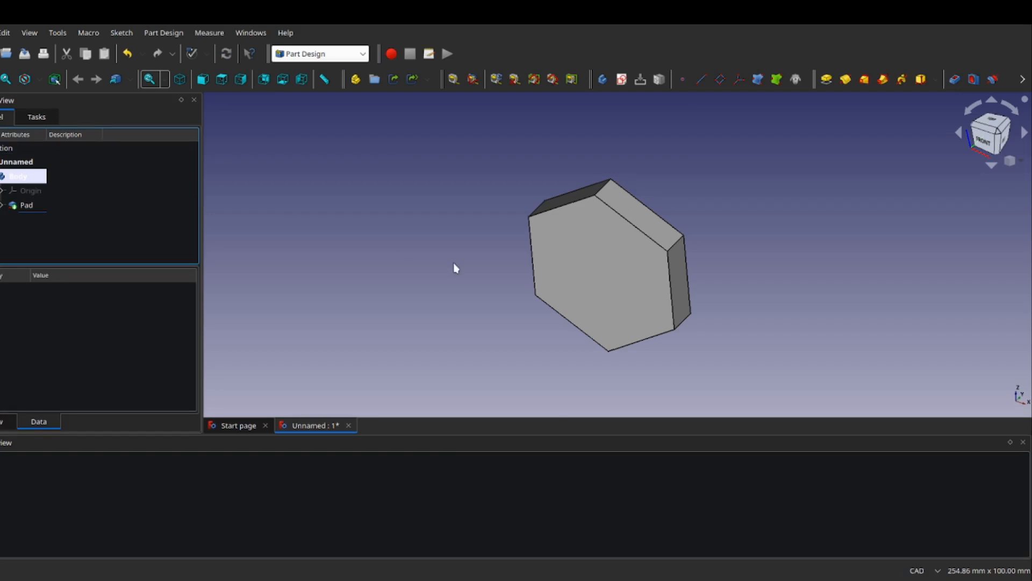
Start a new sketch on the front hexagonal face of the pad.
click(586, 267)
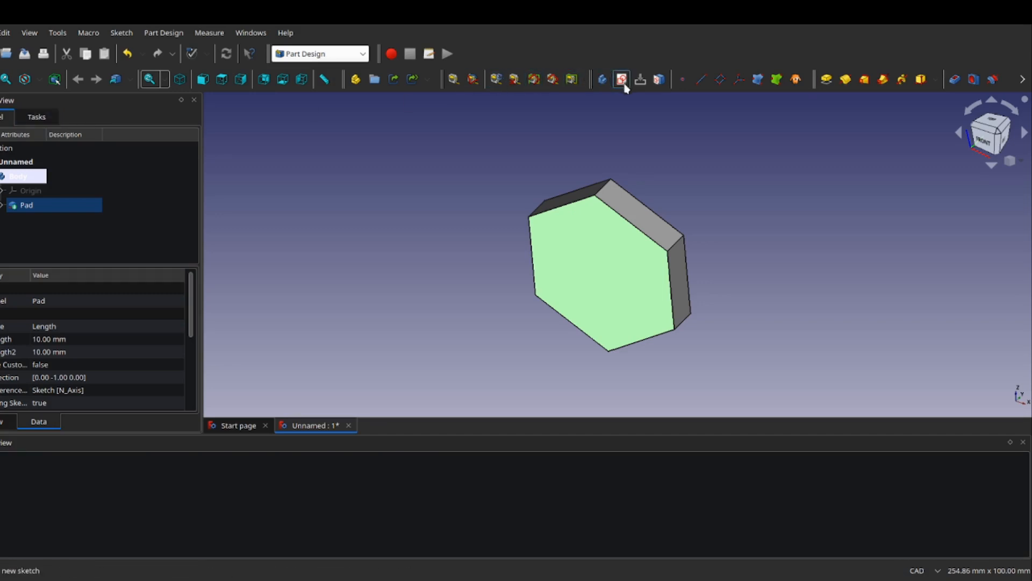
click(31, 119)
click(328, 242)
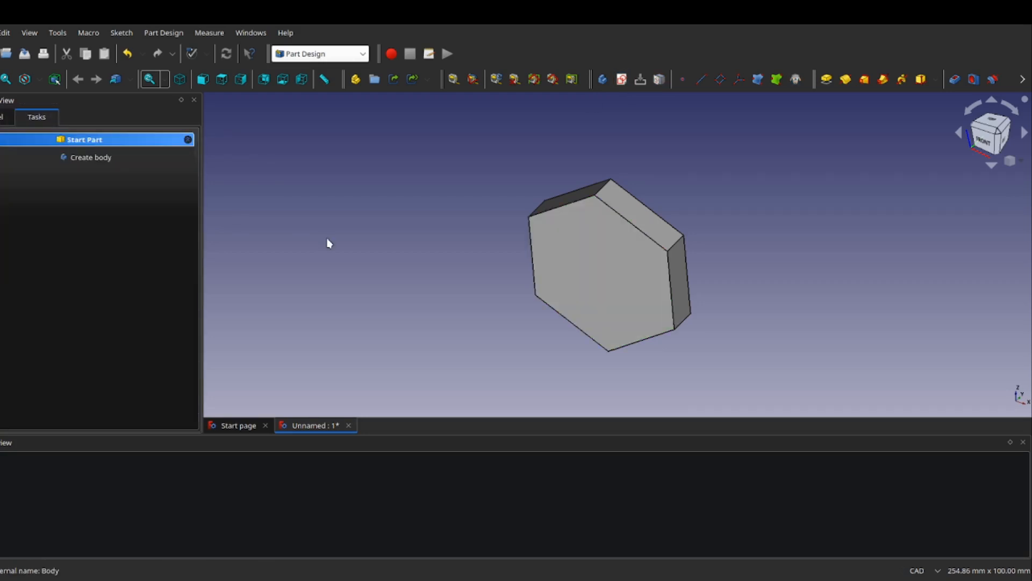
click(602, 265)
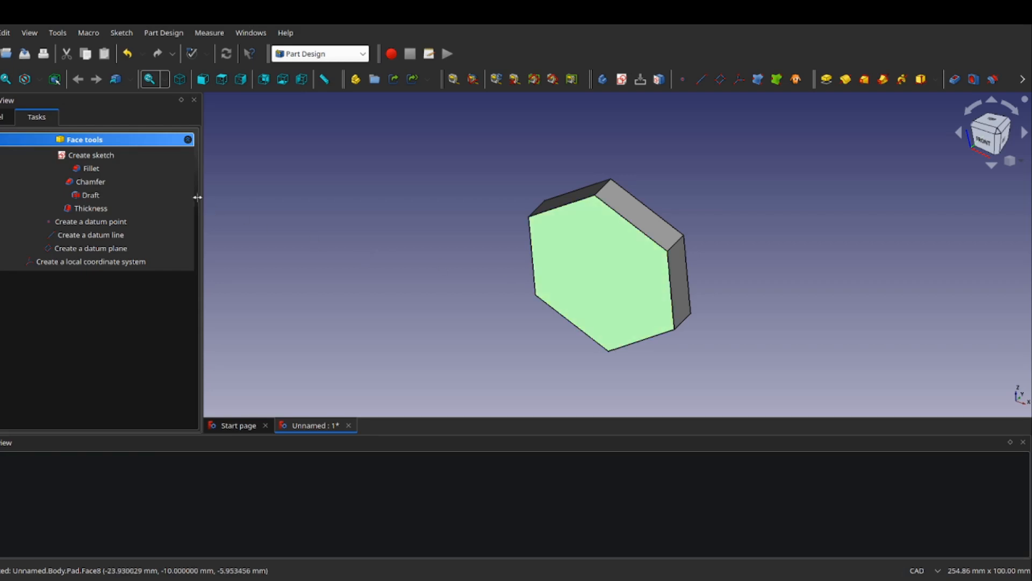
click(92, 155)
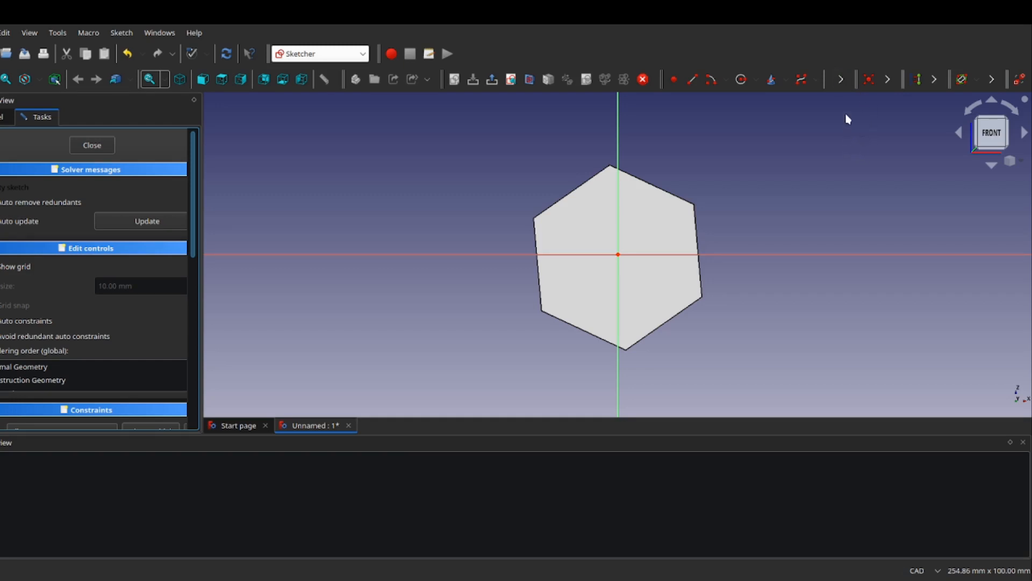
Draw a closed six-sided polyline profile on the negative X side, fully outside the hexagon, and finish the sketch.
click(841, 80)
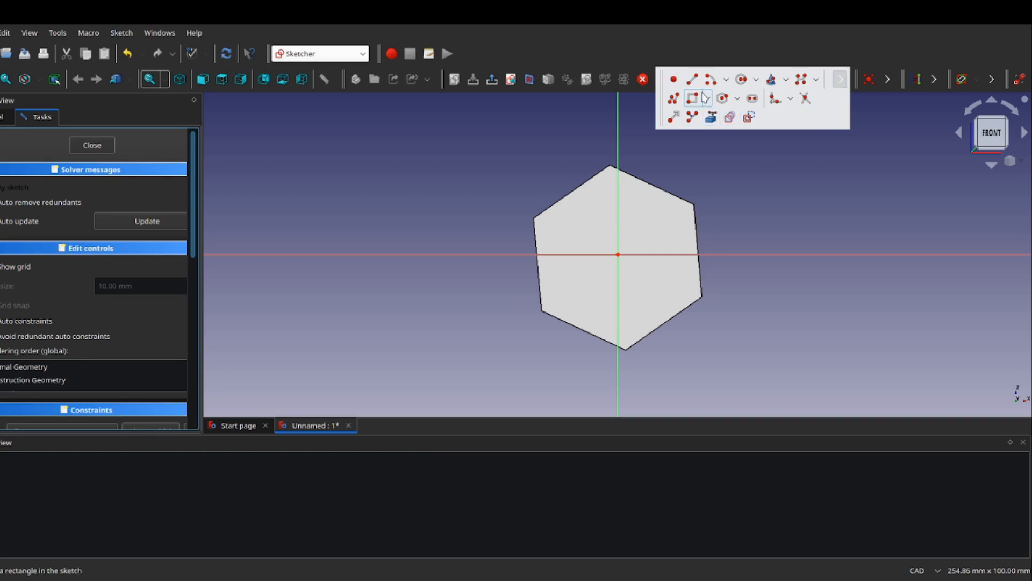
click(673, 97)
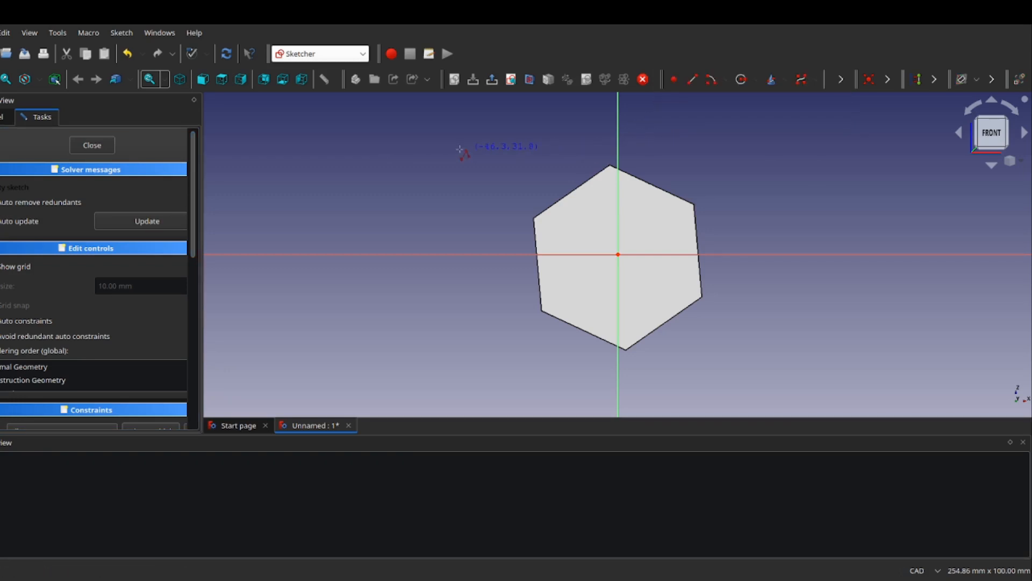
click(460, 147)
click(386, 194)
click(397, 237)
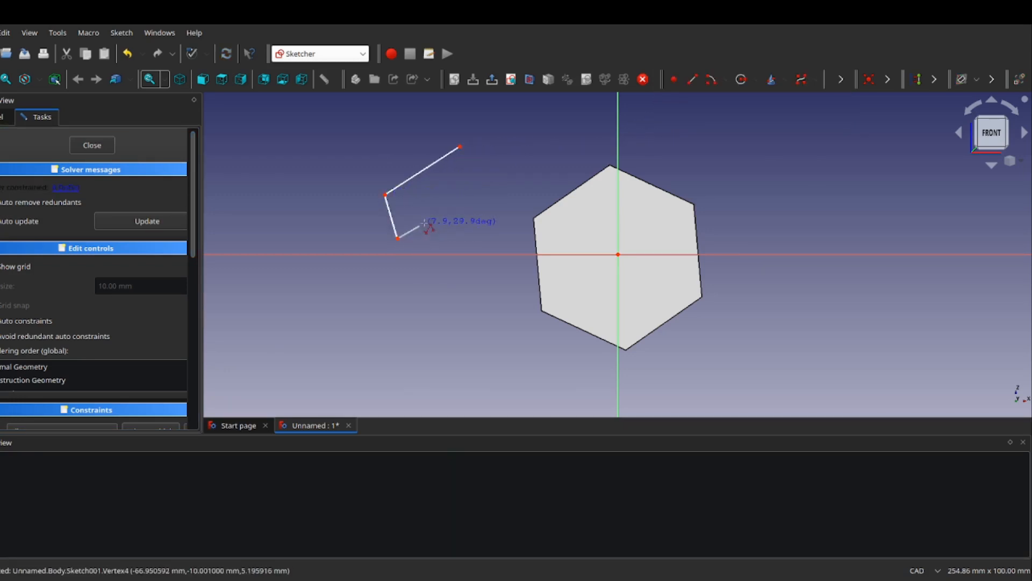
click(425, 222)
click(442, 276)
click(493, 263)
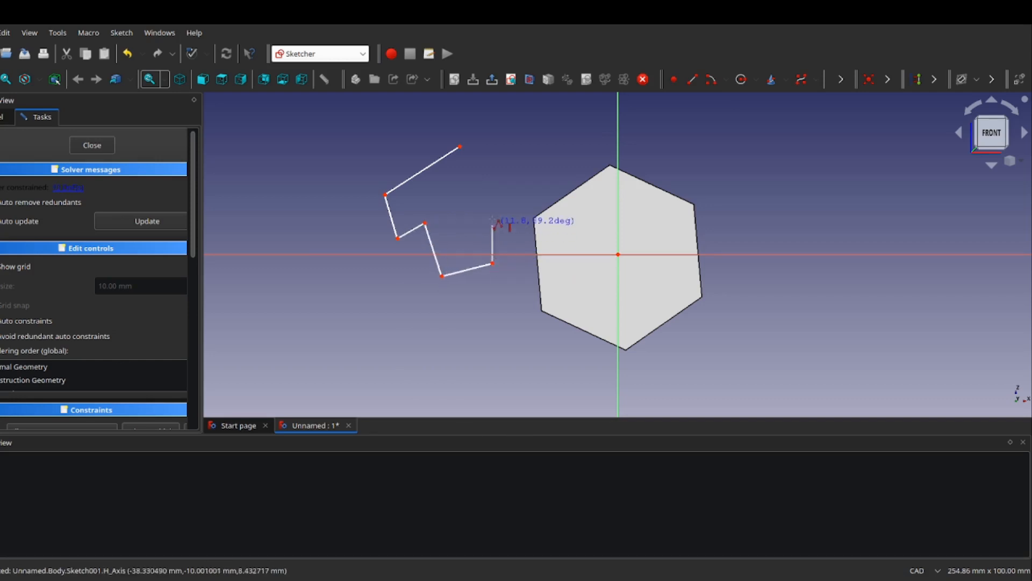
click(460, 146)
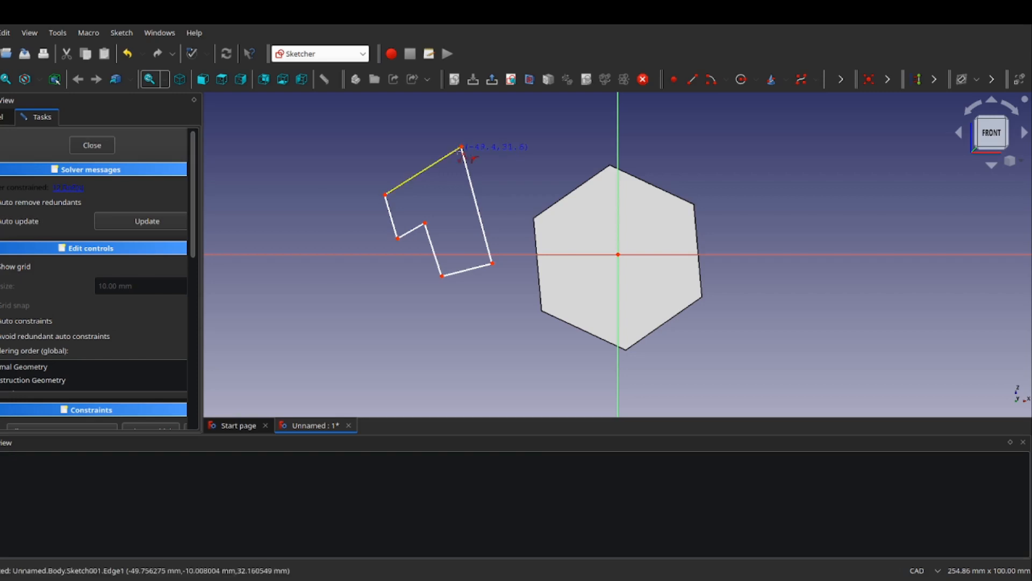
click(93, 149)
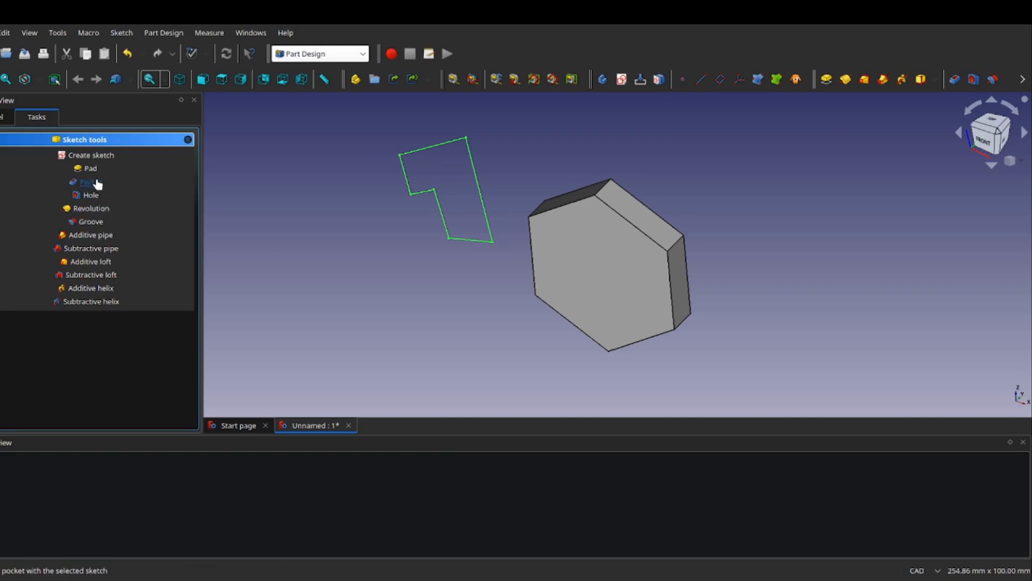
Try to pad the detached polyline profile 10 mm, cancel the pad and undo the sketch.
click(832, 84)
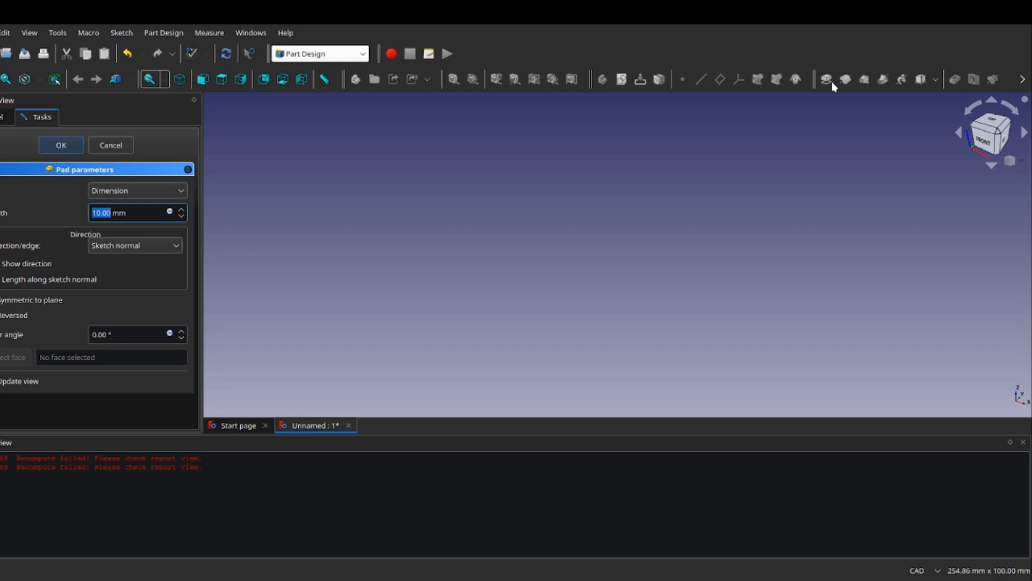
click(121, 144)
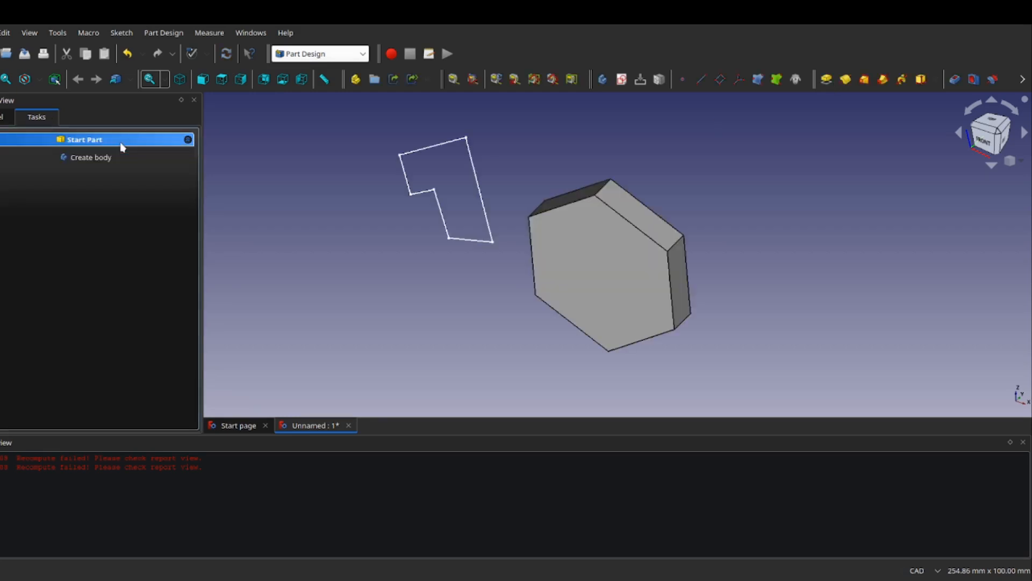
click(128, 53)
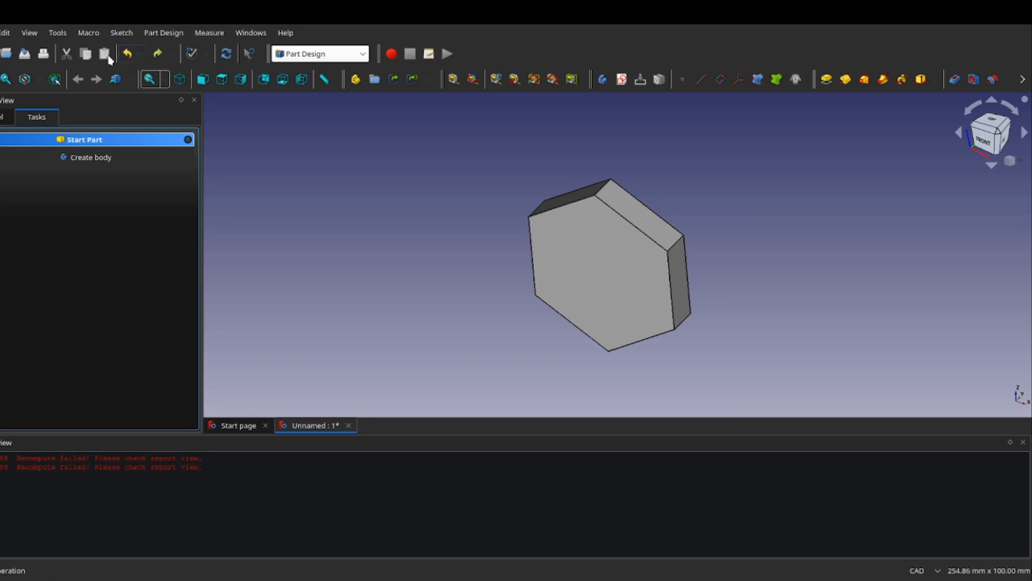
Sketch a circle on the front hexagonal face, centred on the origin and passing through about (8, -8) mm.
click(567, 262)
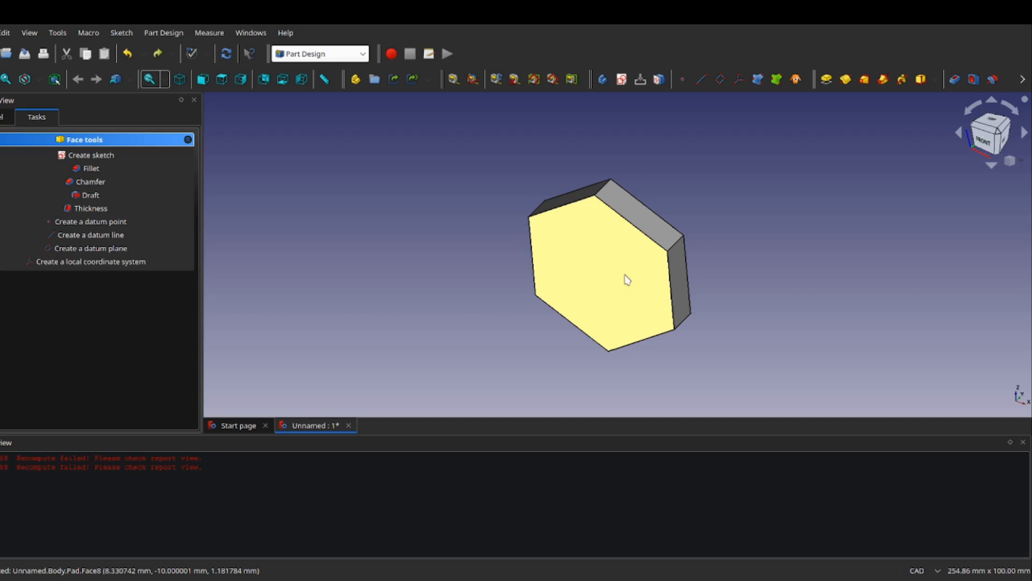
click(76, 160)
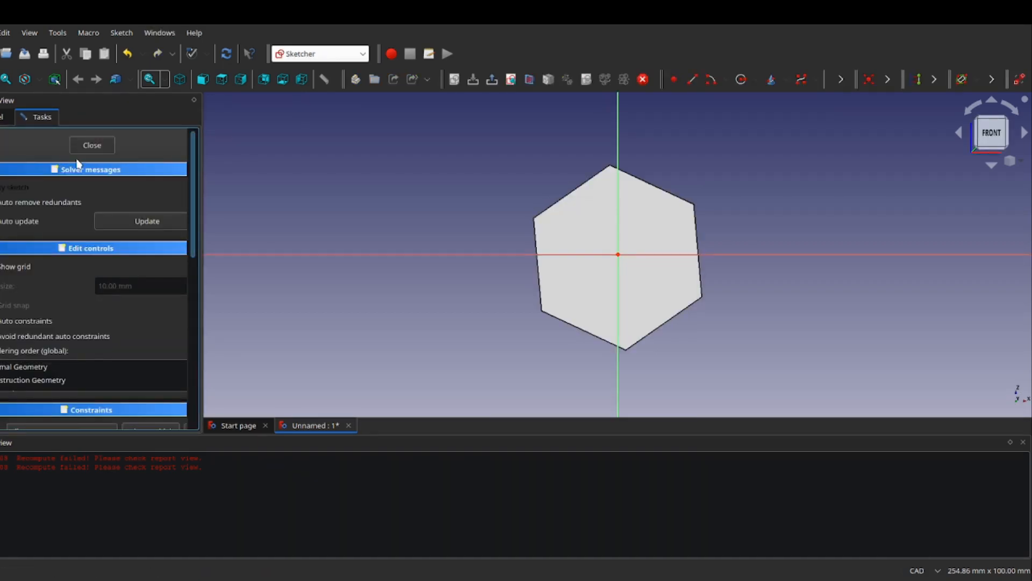
click(741, 79)
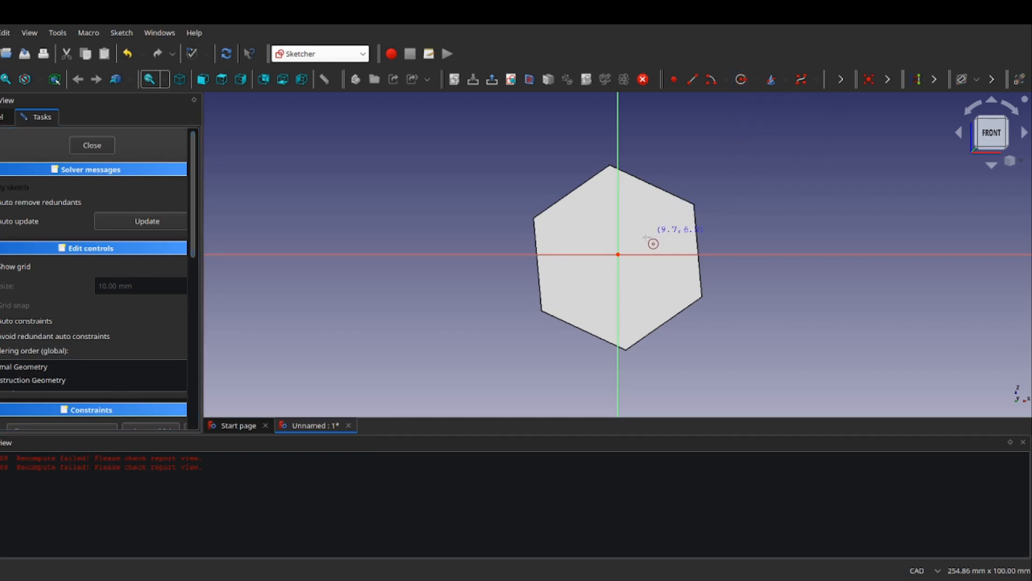
click(619, 255)
click(647, 280)
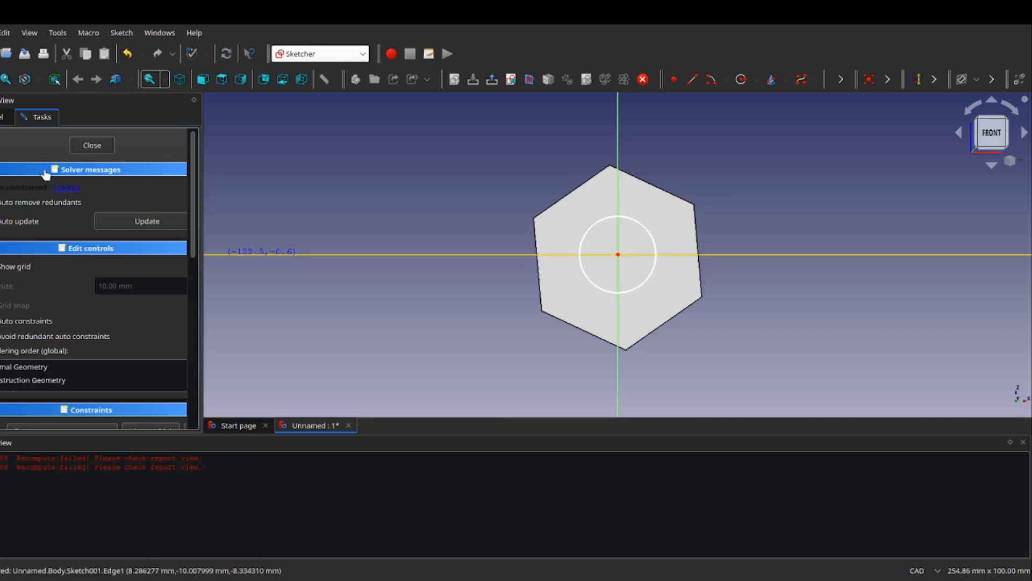
click(92, 146)
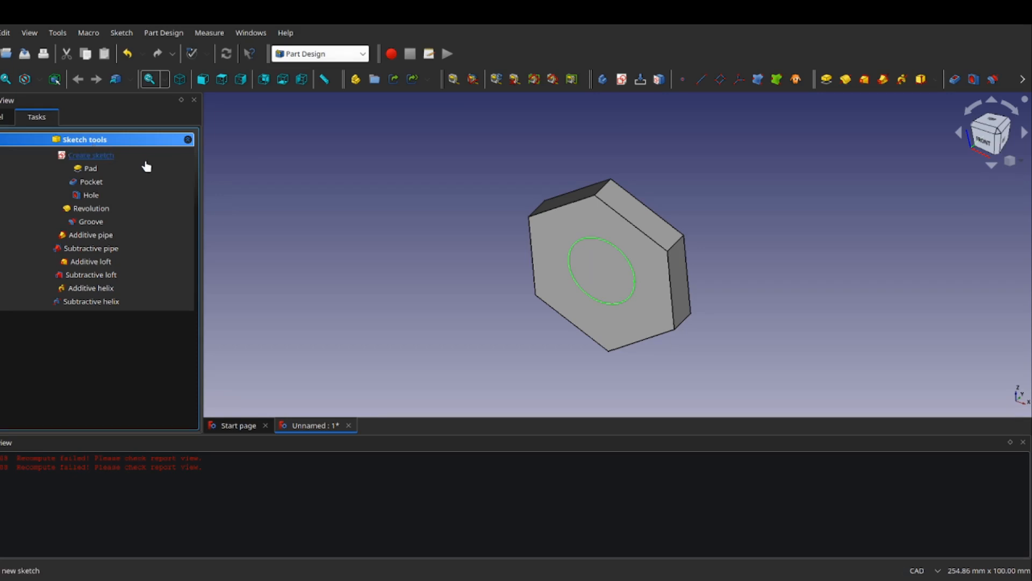
Pad the circle sketch on the hexagon's front face to a length of 10 mm.
click(89, 170)
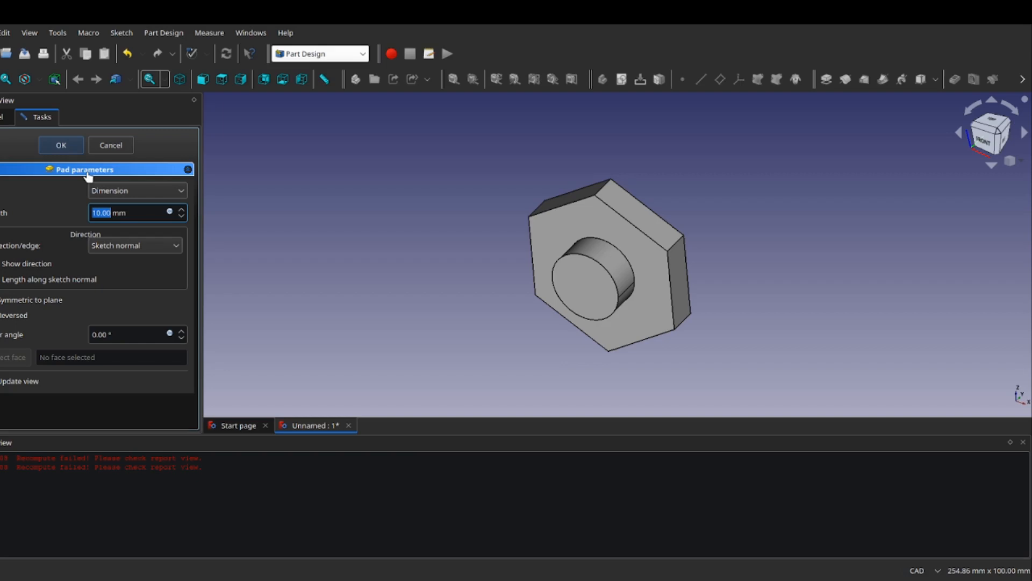
click(626, 205)
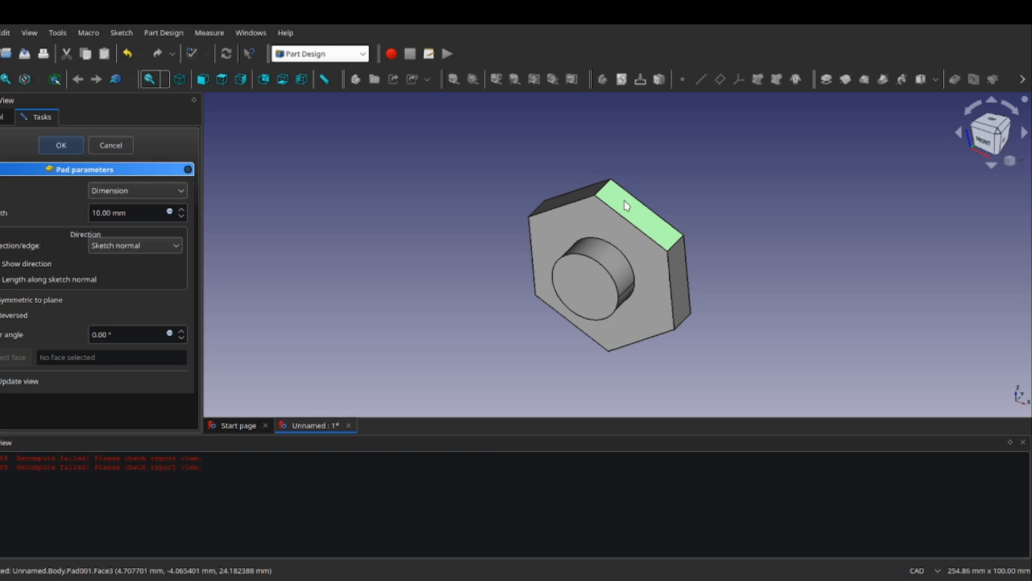
click(74, 149)
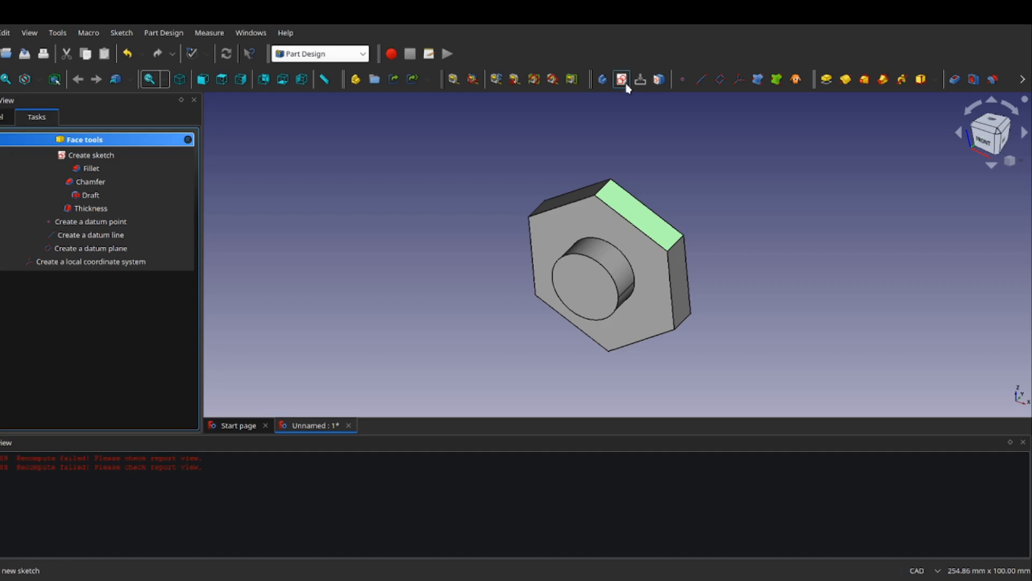
click(262, 244)
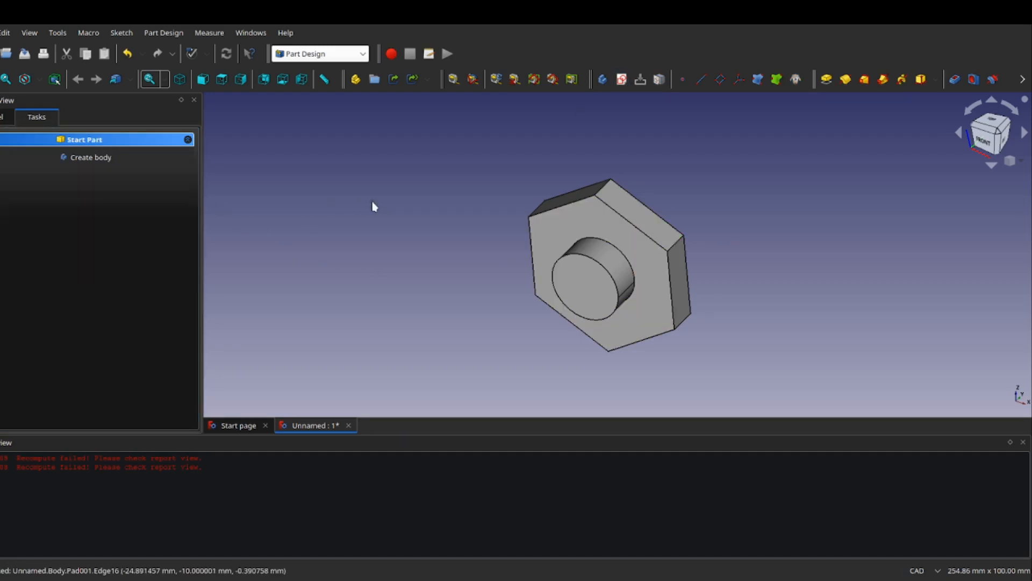
Start a sketch on the hexagon's upper-right side face, draw a circle fully outside the solid and finish the sketch.
click(612, 208)
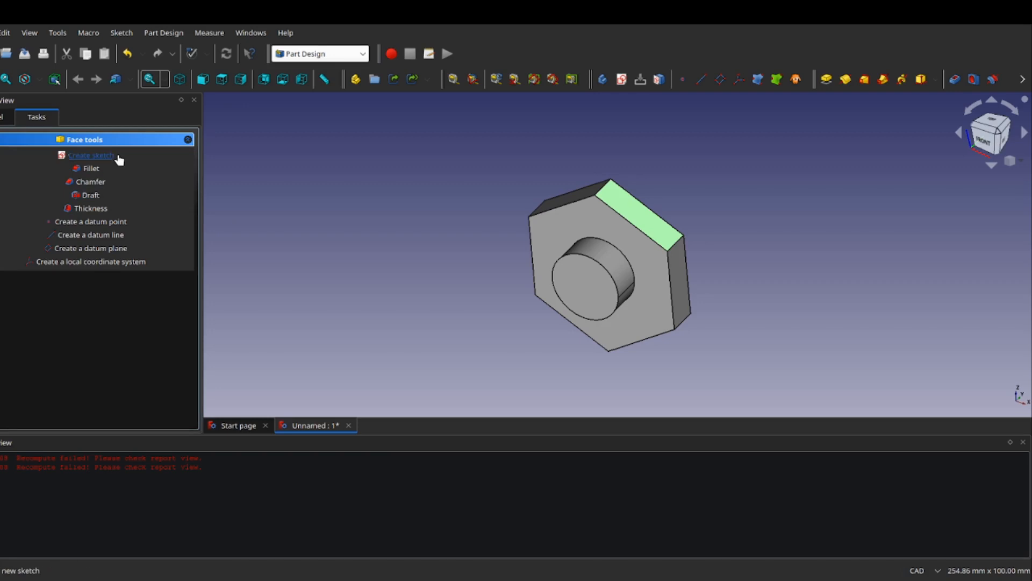
click(92, 156)
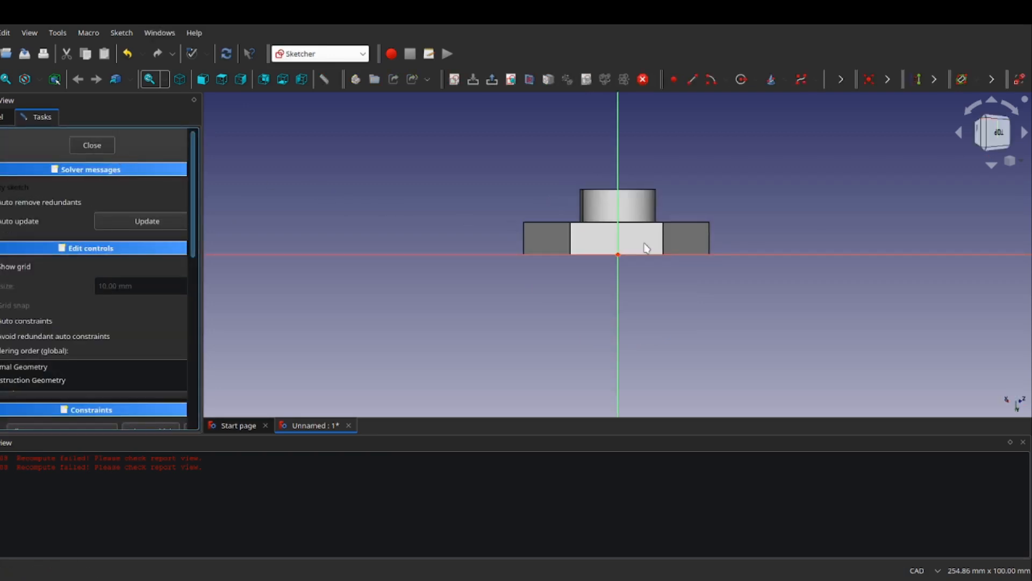
scroll(646, 247, up, 3)
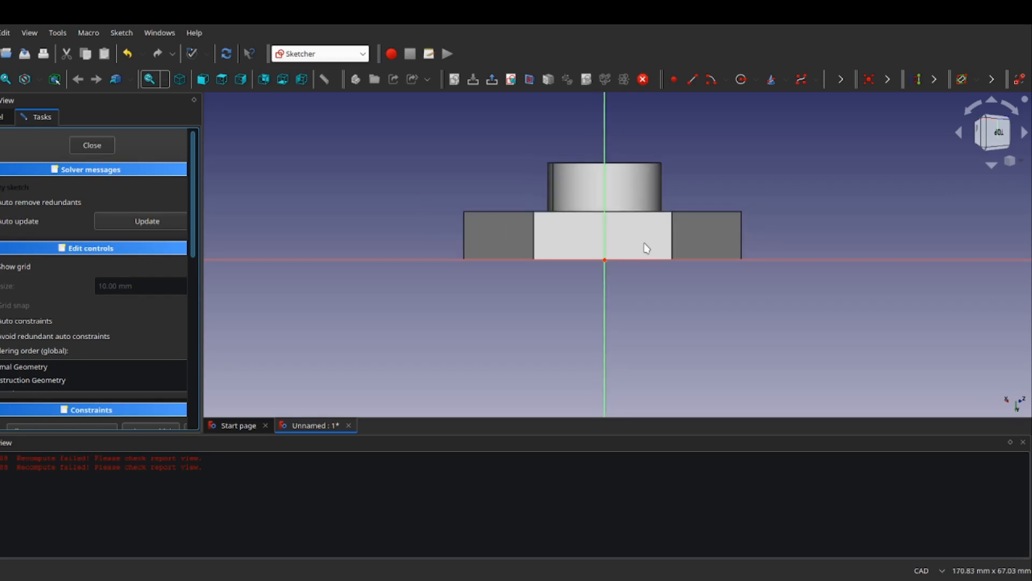
click(741, 79)
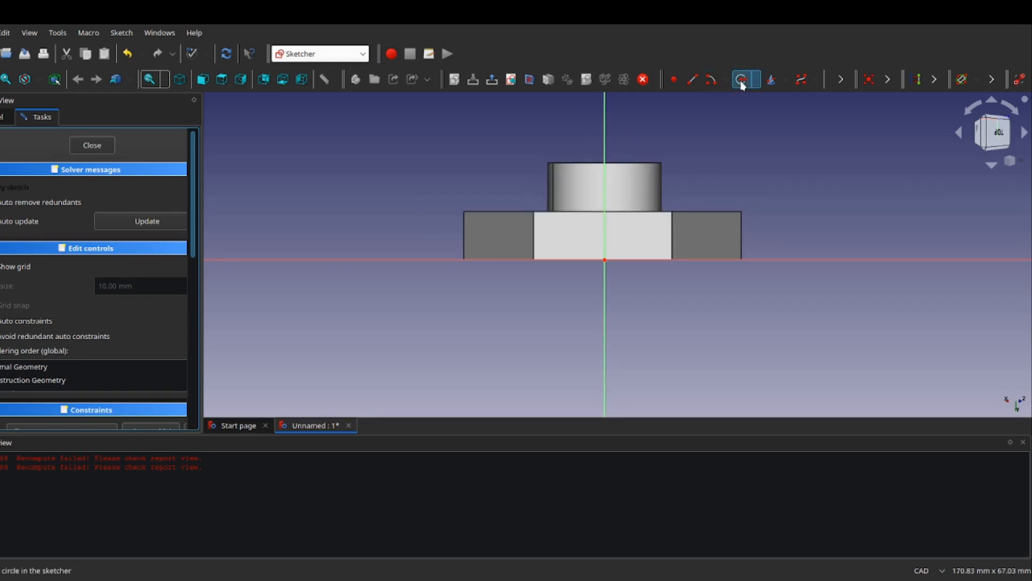
click(341, 176)
click(351, 229)
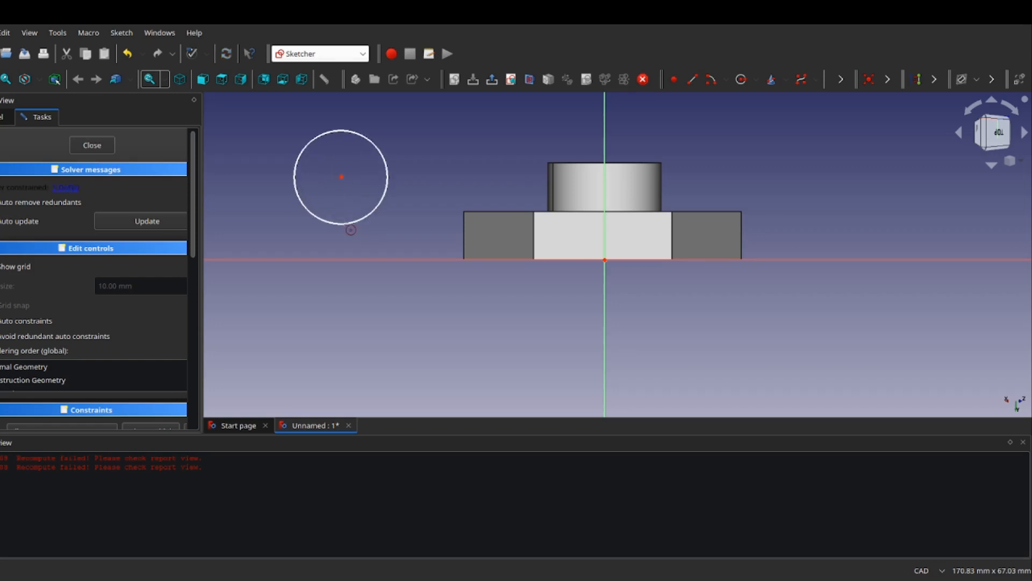
click(100, 144)
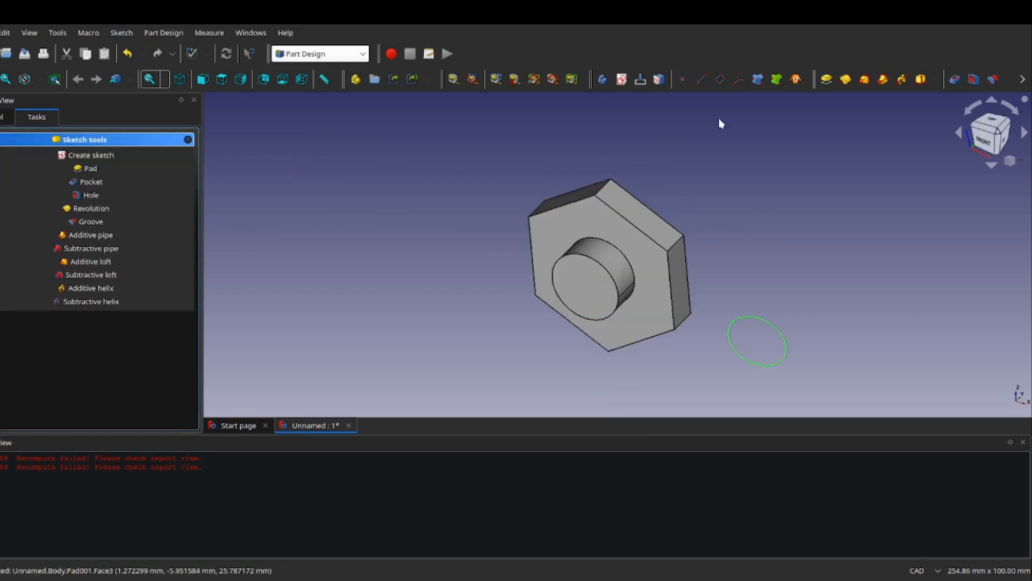
Try to pad the detached circle 10 mm, cancel the pad and undo the sketch.
click(828, 79)
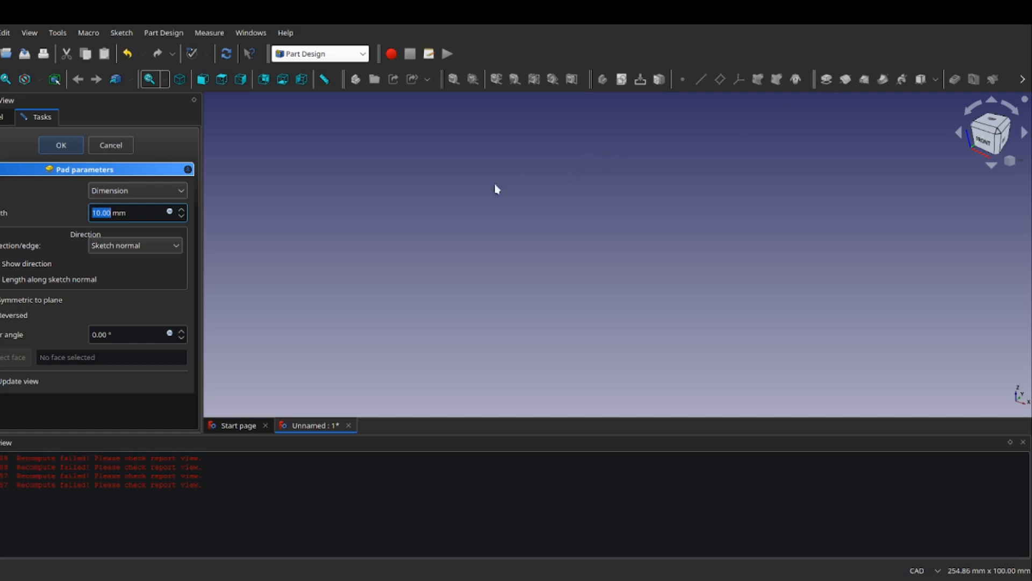
click(115, 145)
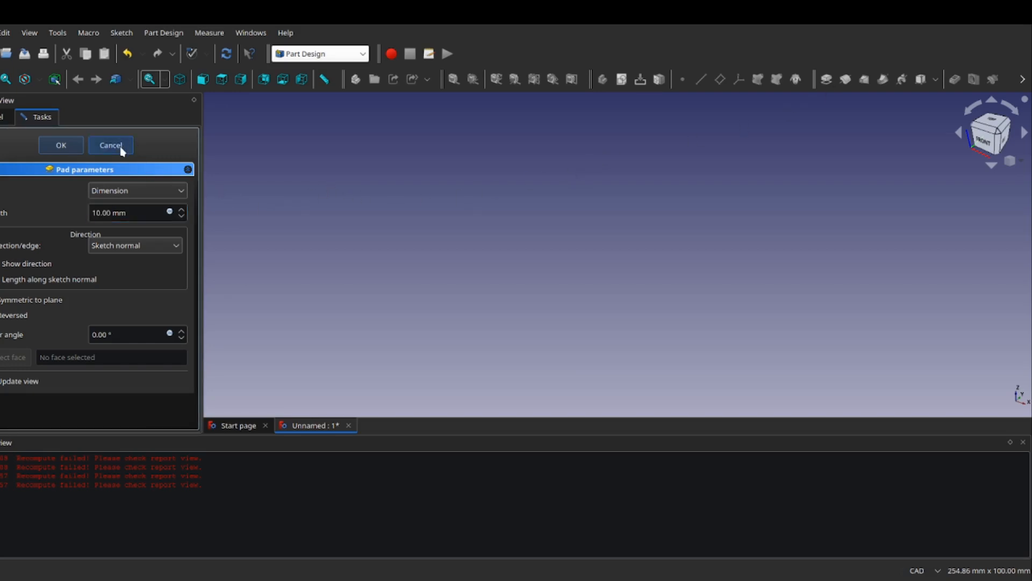
click(130, 56)
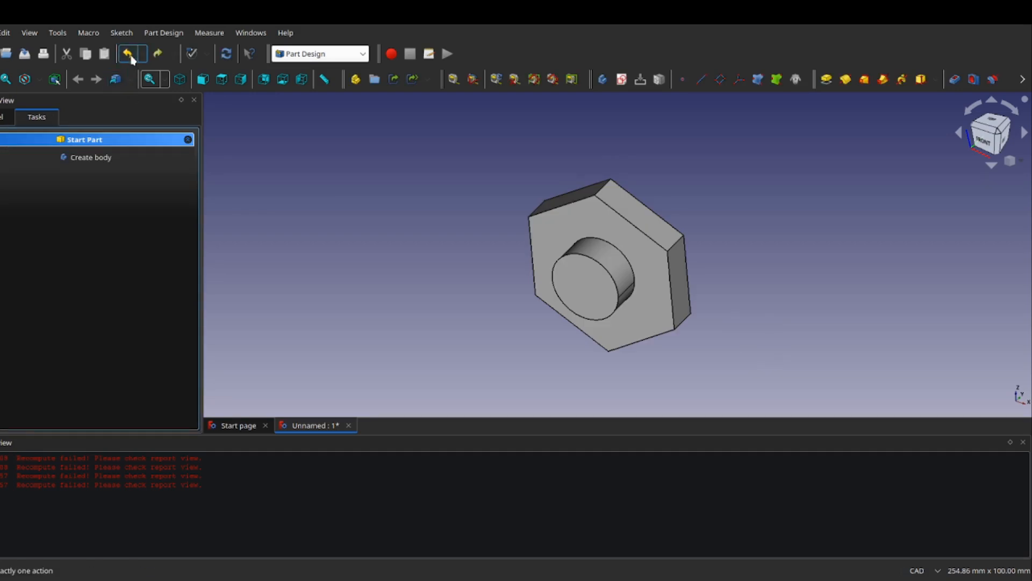
Sketch a wide rectangle fully inside the hexagon's upper-right side face and finish the sketch.
click(648, 216)
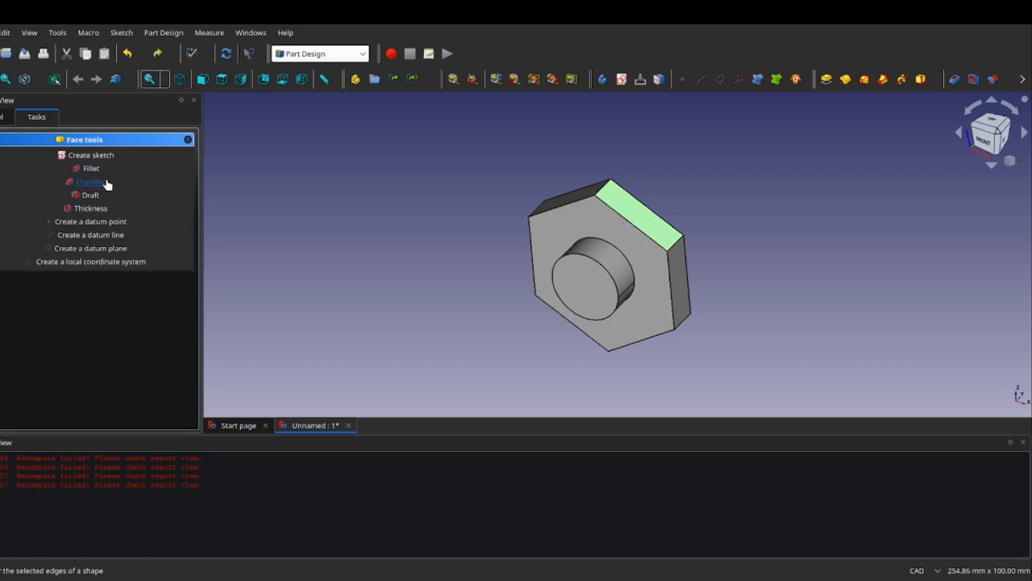
click(92, 156)
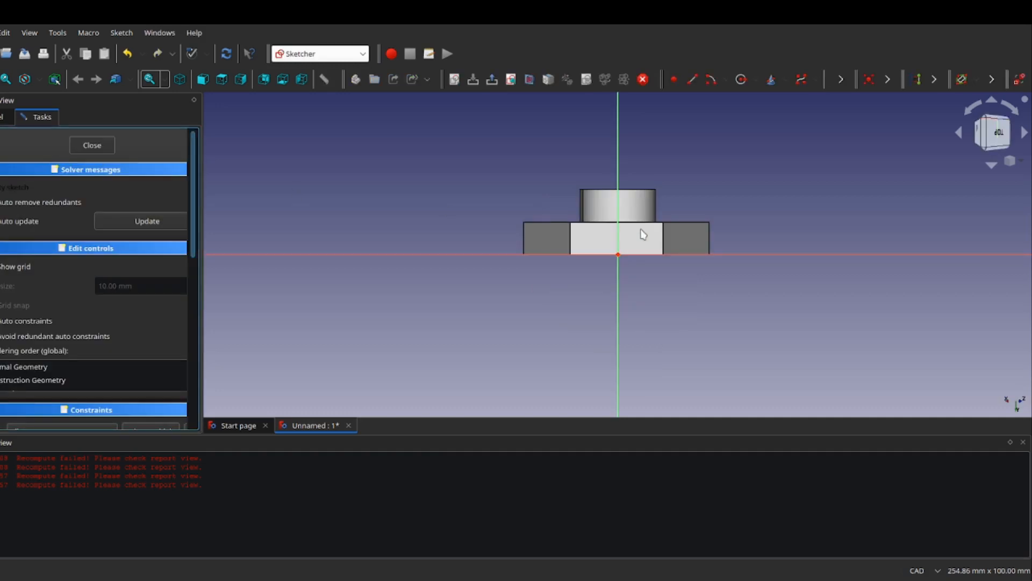
scroll(643, 235, up, 3)
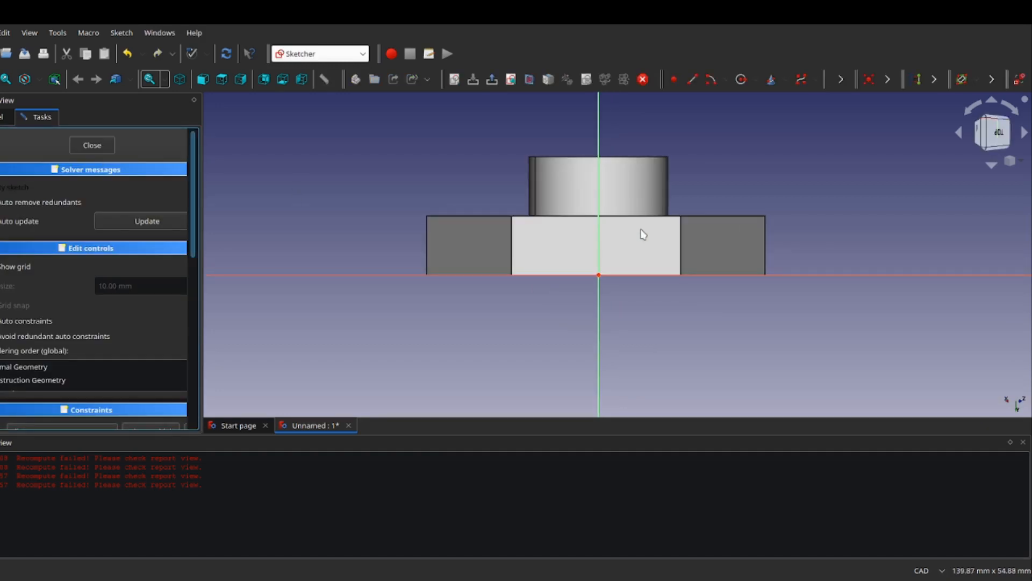
click(887, 80)
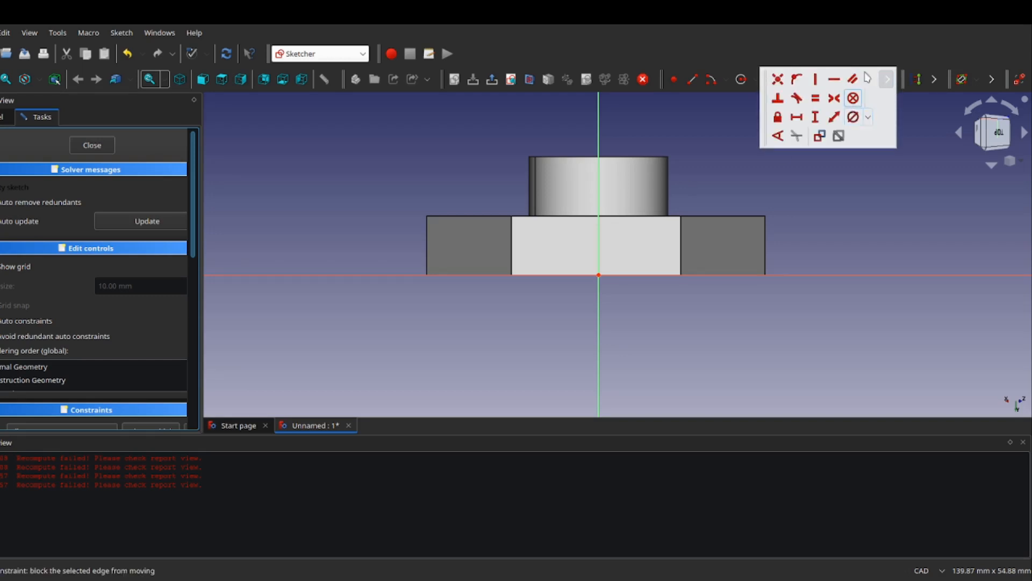
click(846, 80)
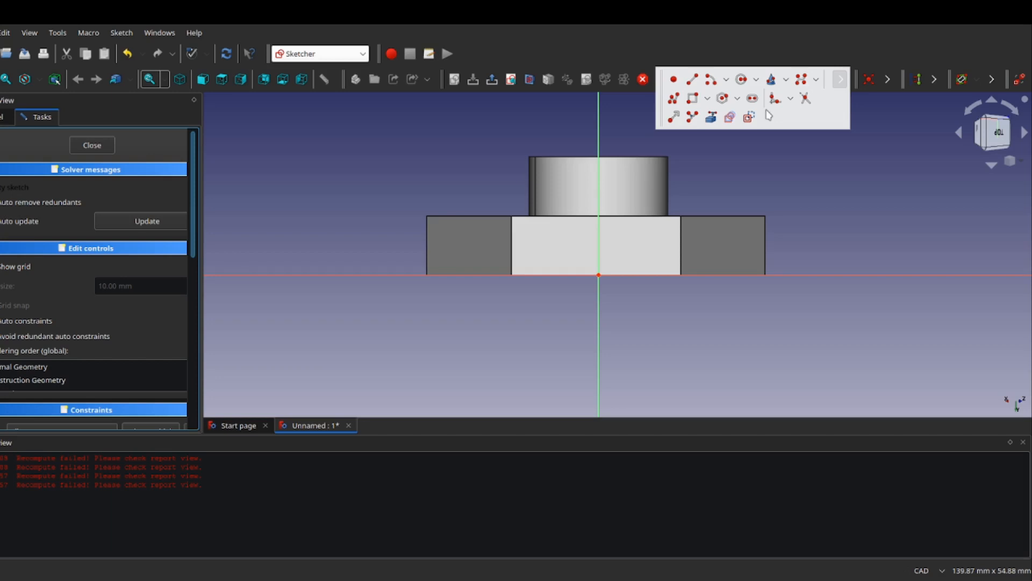
click(695, 99)
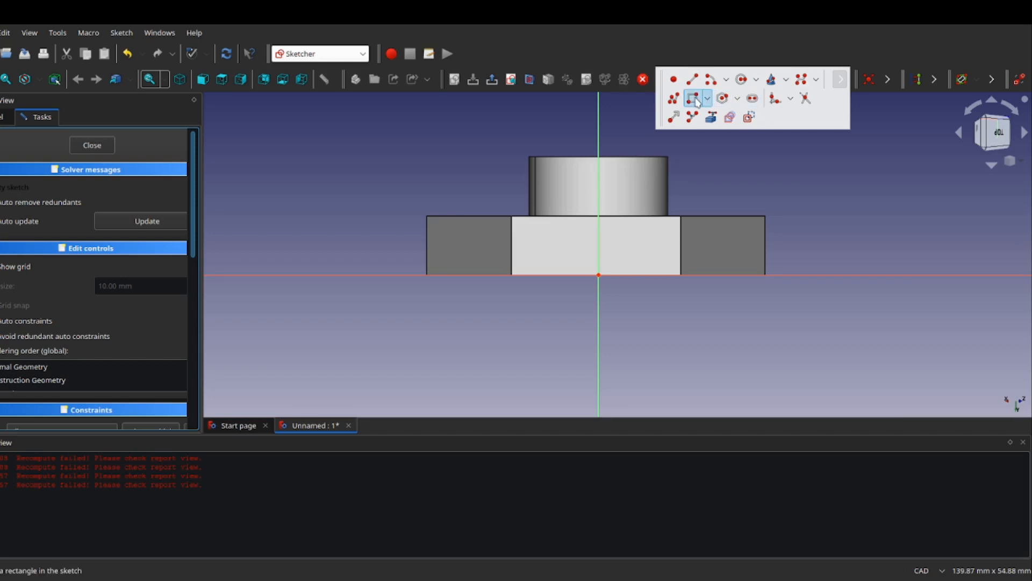
click(542, 230)
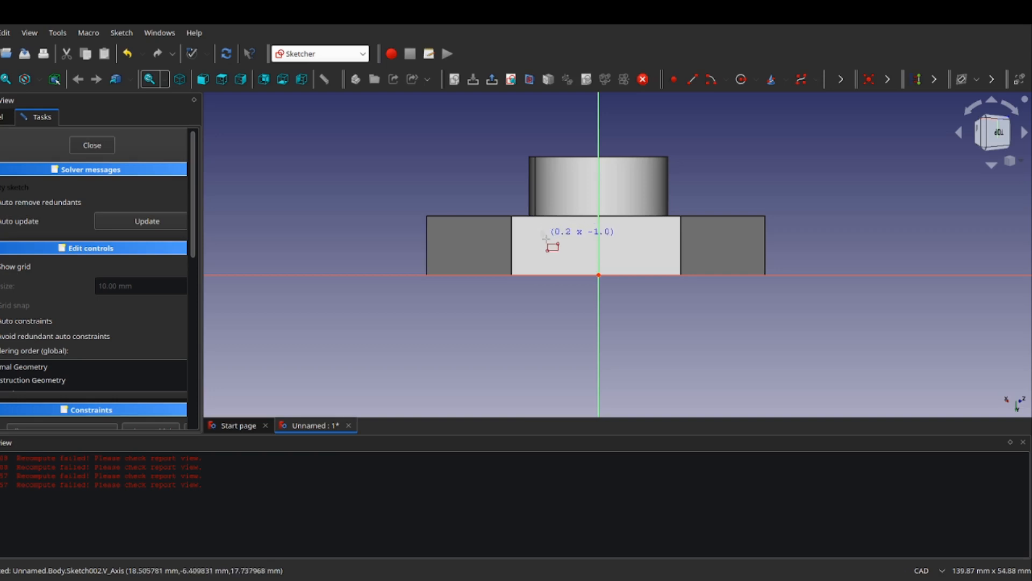
click(661, 254)
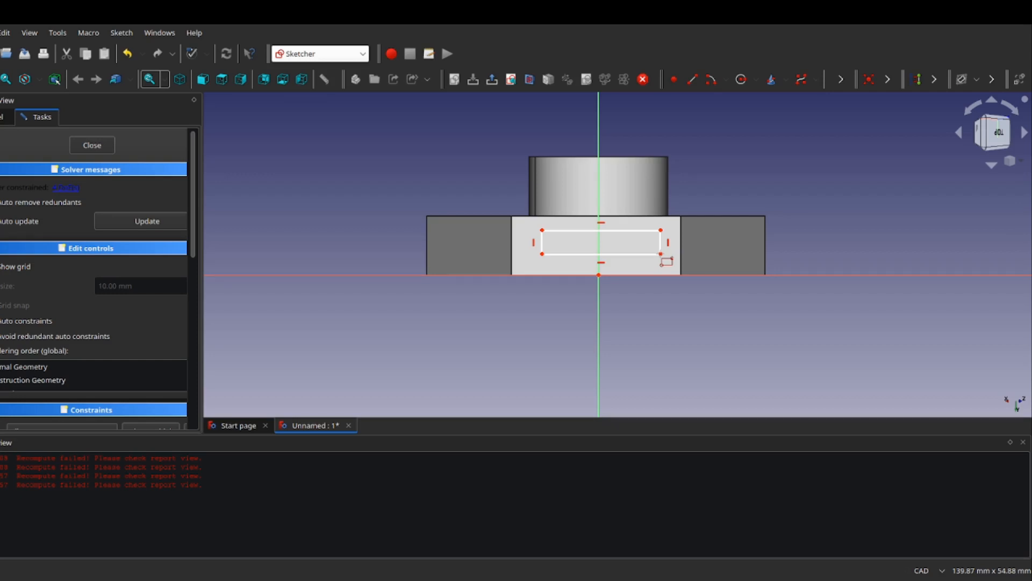
right_click(271, 191)
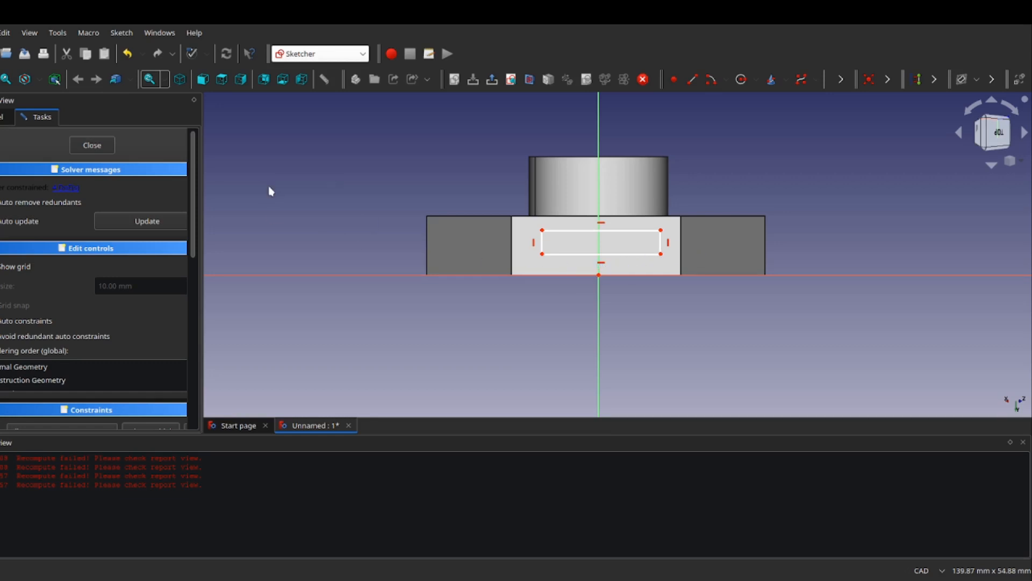
click(99, 143)
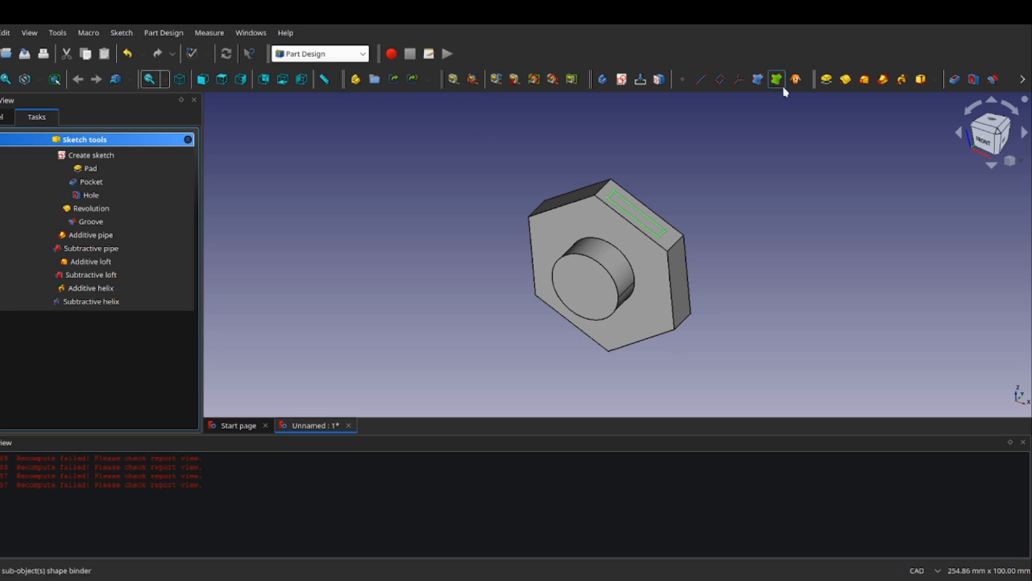
Pad the rectangle on the hexagon's upper-right side face to a length of 10 mm.
click(826, 80)
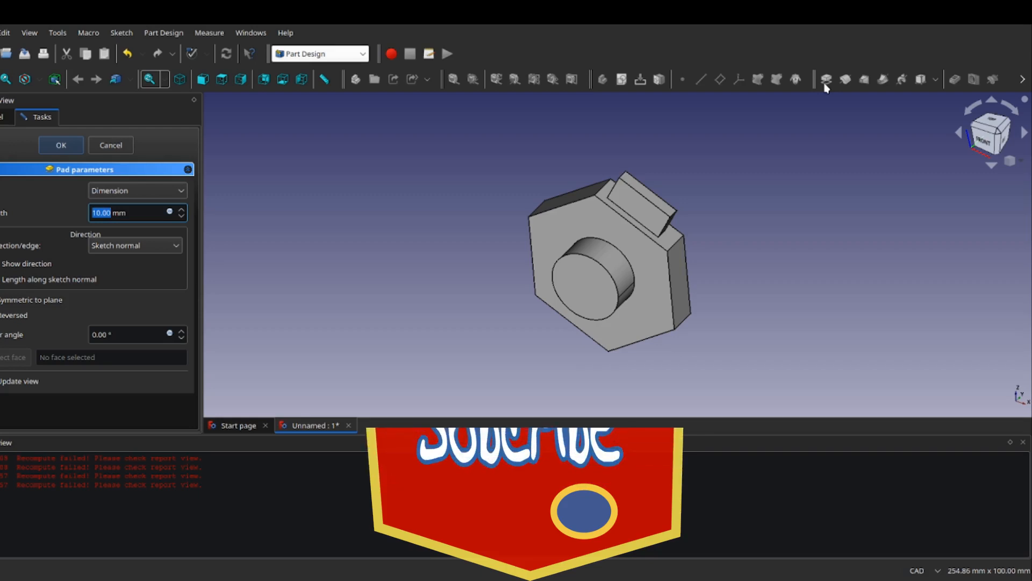
click(600, 282)
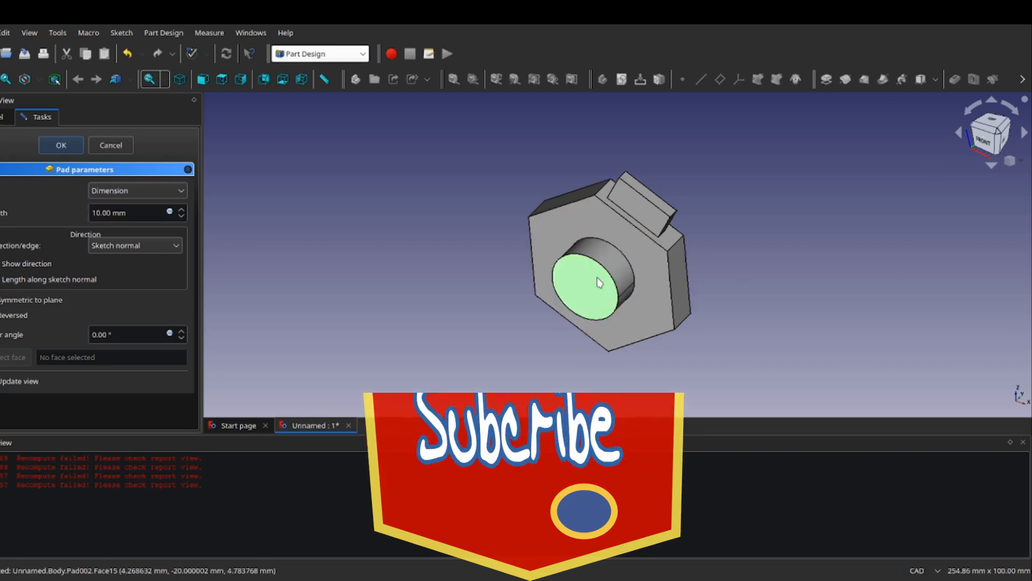